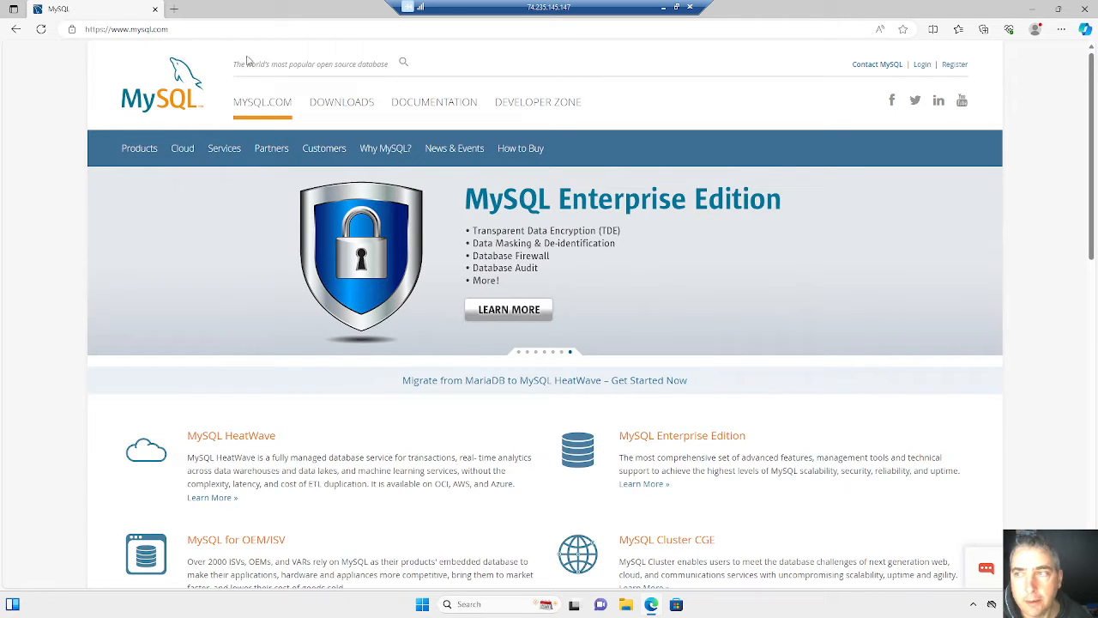
# - Download the full 288.6M MySQL Installer 8.0.35 for Windows from MySQL Community Downloads, without logging in or signing up
pyautogui.click(335, 108)
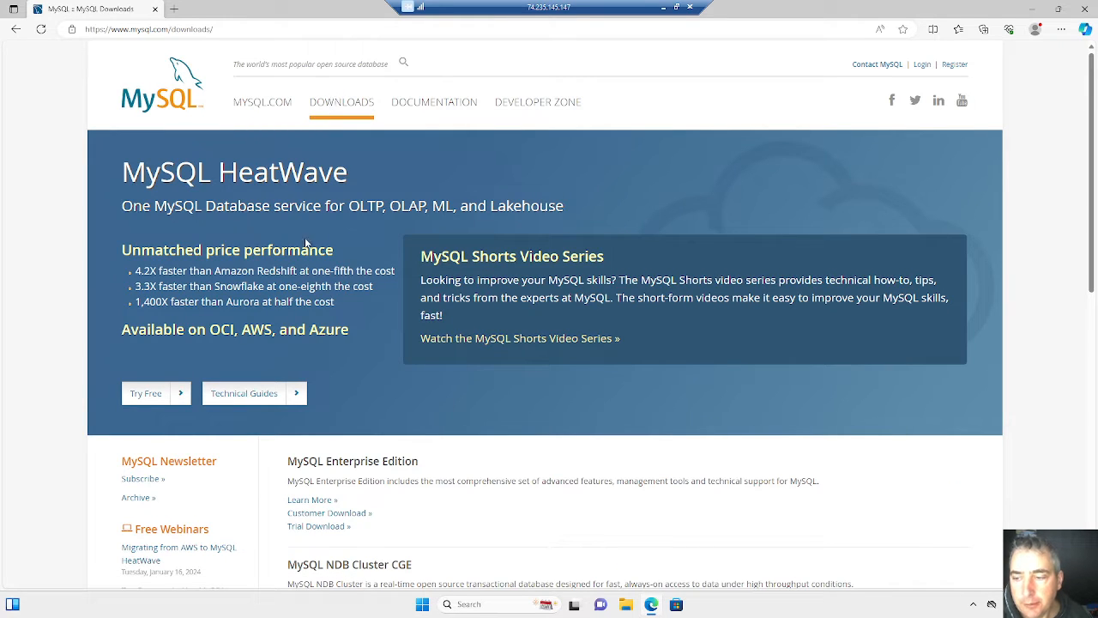
pyautogui.scroll(-2, 490, 478)
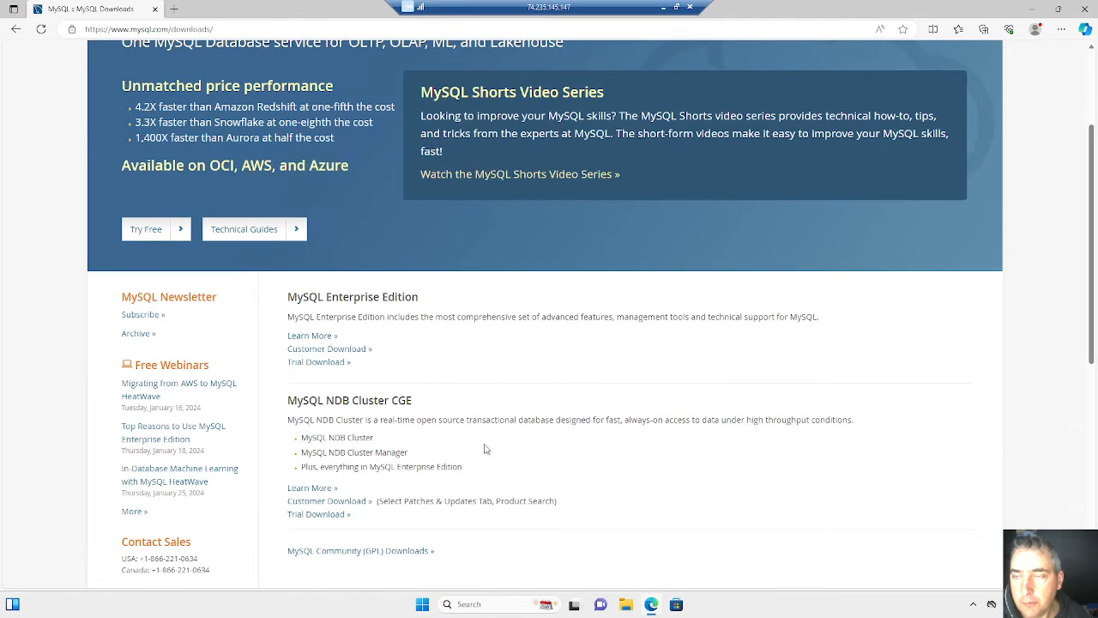
pyautogui.scroll(-1, 480, 439)
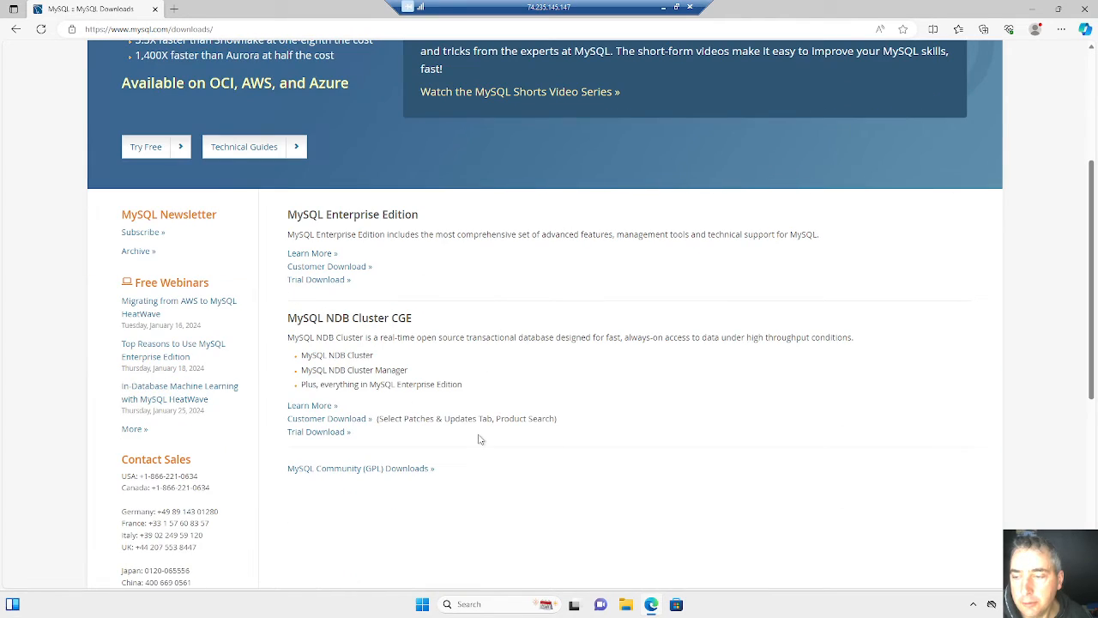
pyautogui.click(327, 470)
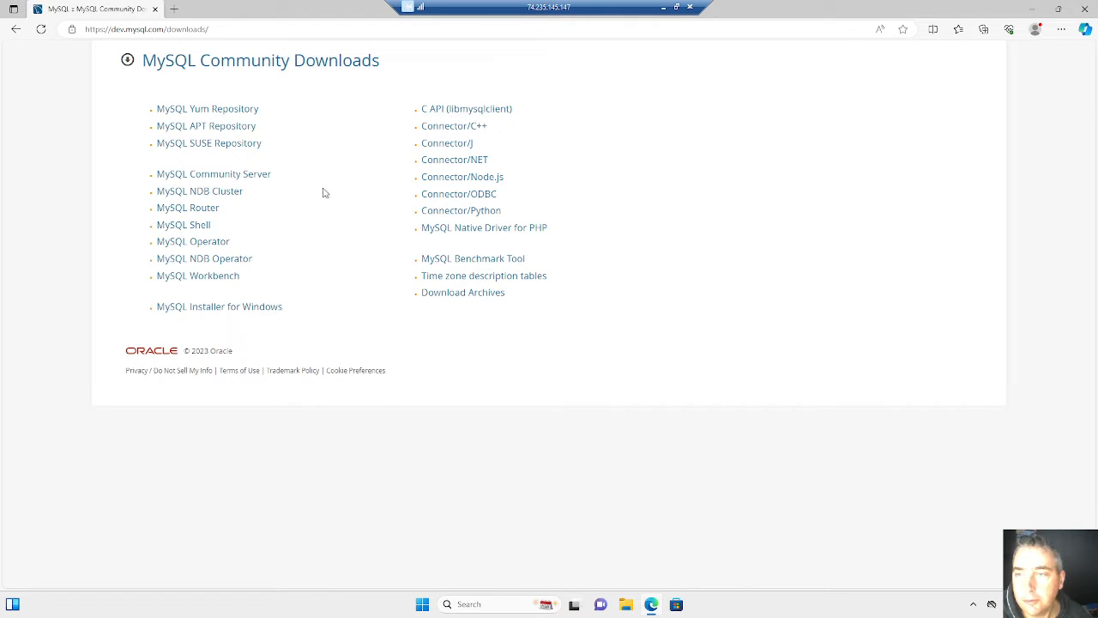
pyautogui.click(208, 312)
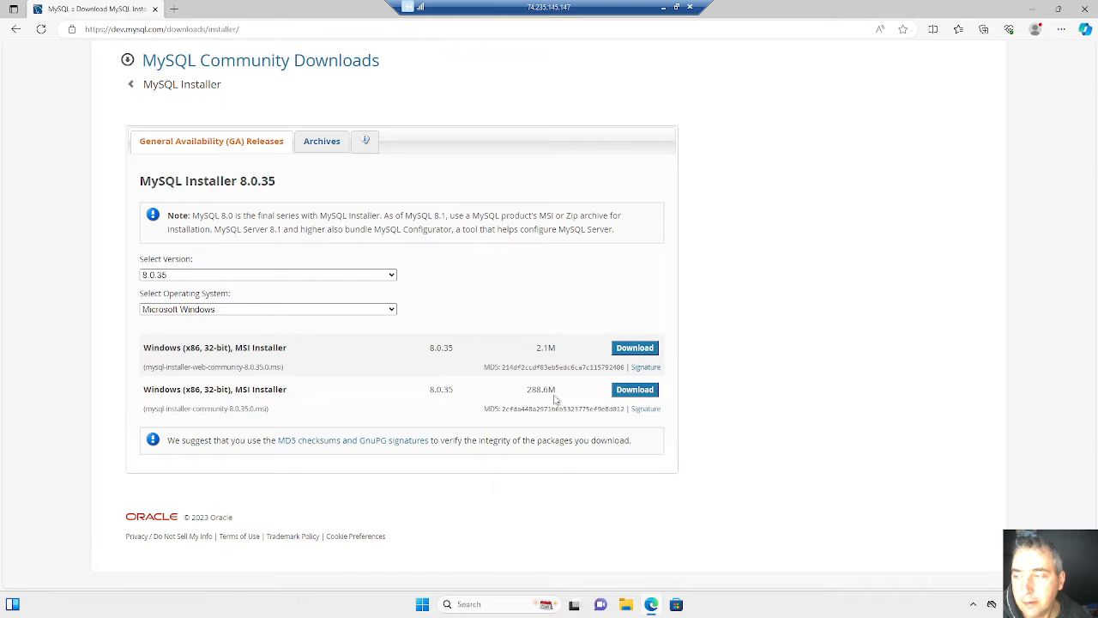
pyautogui.click(625, 396)
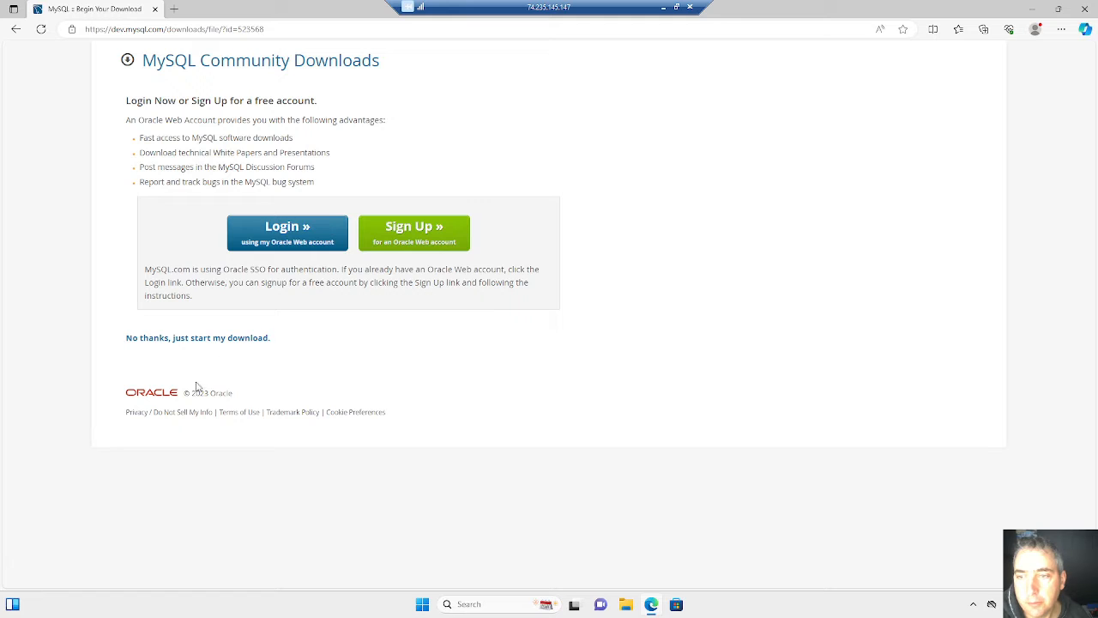
pyautogui.click(183, 343)
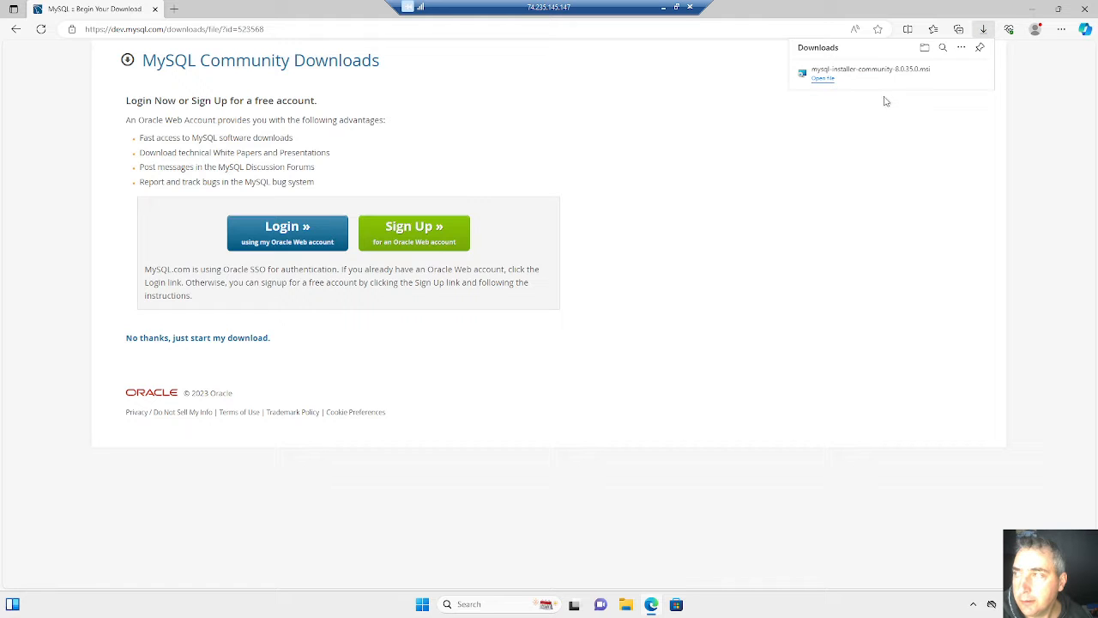
# - Launch the downloaded mysql-installer-community-8.0.35.0.msi and choose the Full setup type
pyautogui.click(823, 78)
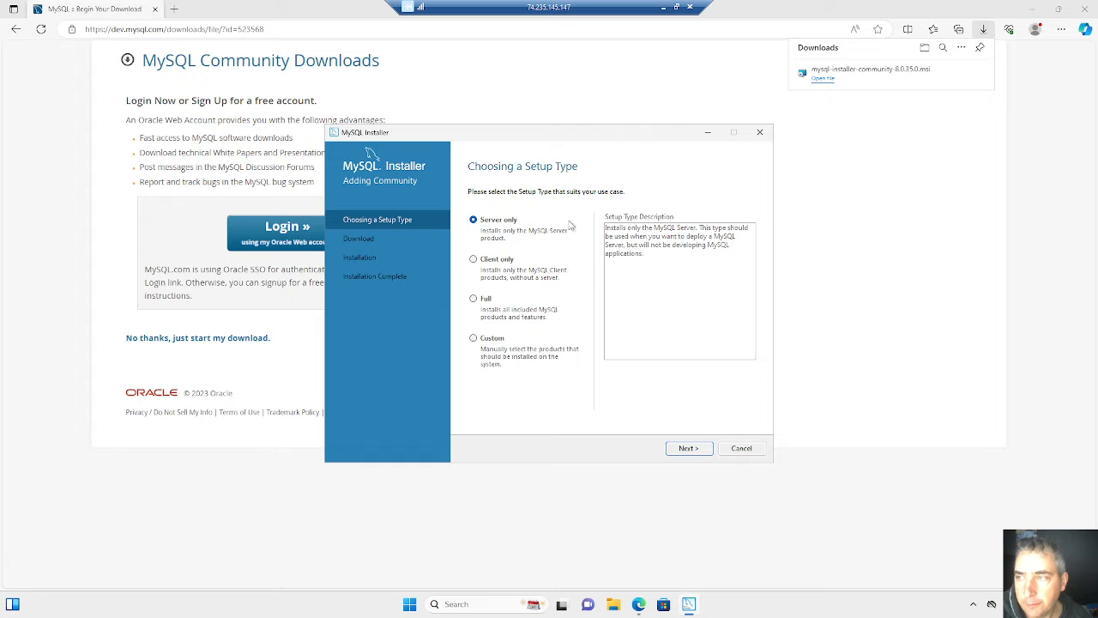
pyautogui.click(473, 299)
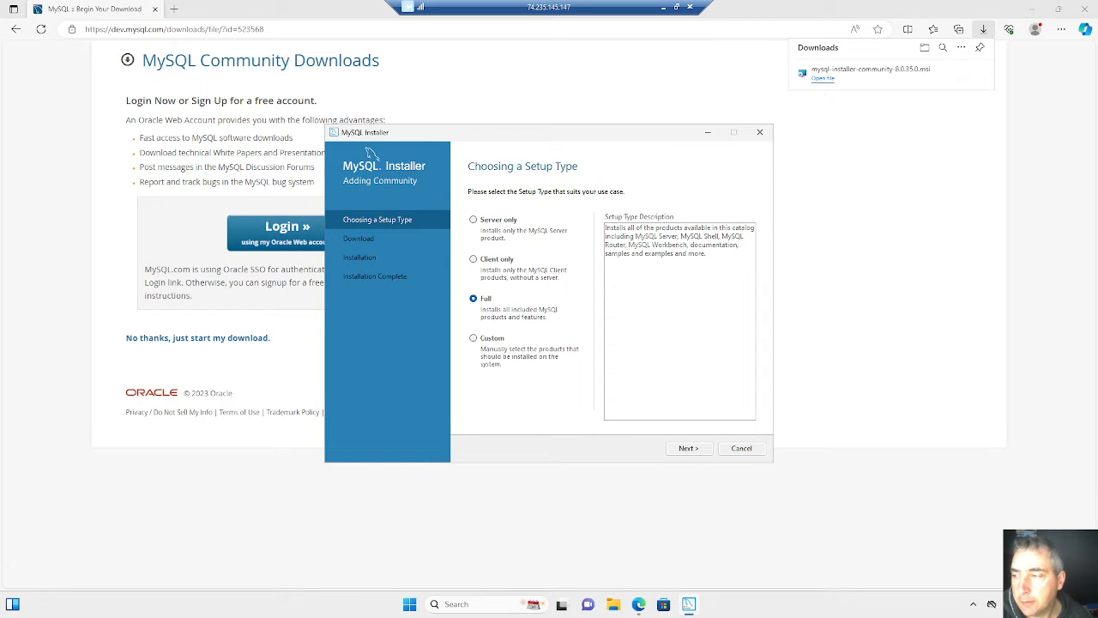
pyautogui.click(682, 451)
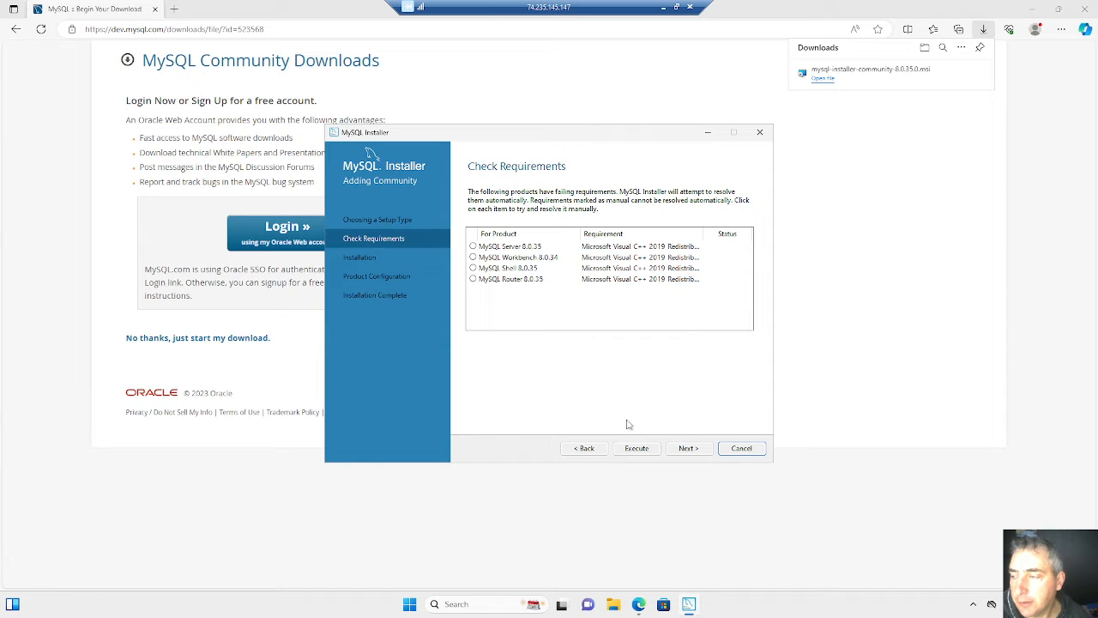
# - Resolve the missing product requirements by accepting the license and installing the Microsoft Visual C++ 2015-2019 Redistributable (x64)
pyautogui.click(686, 449)
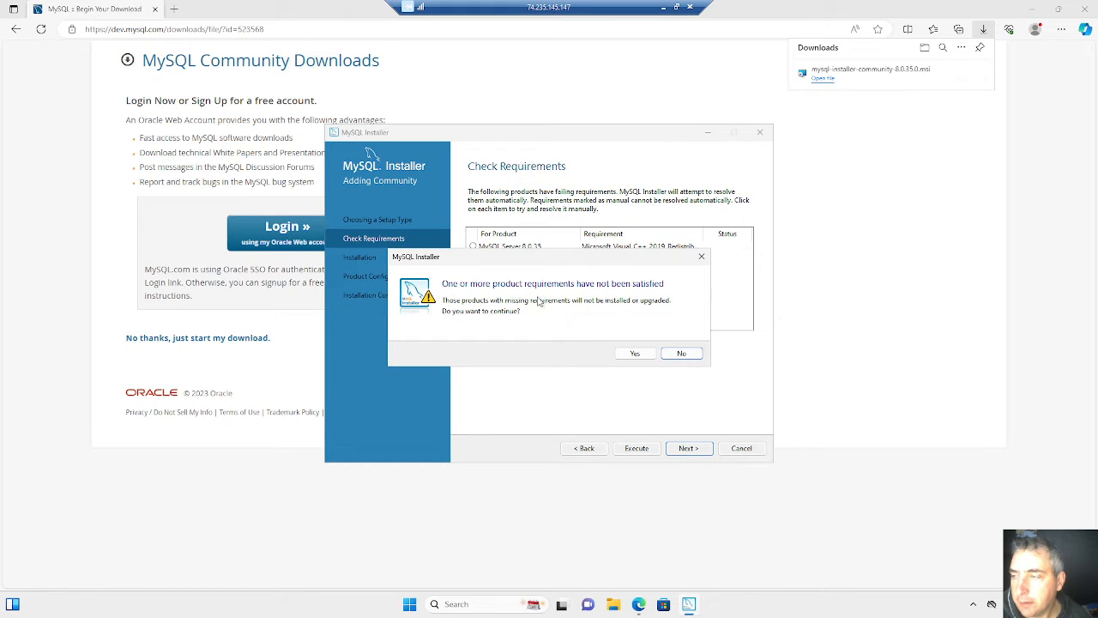
pyautogui.click(686, 358)
pyautogui.click(629, 450)
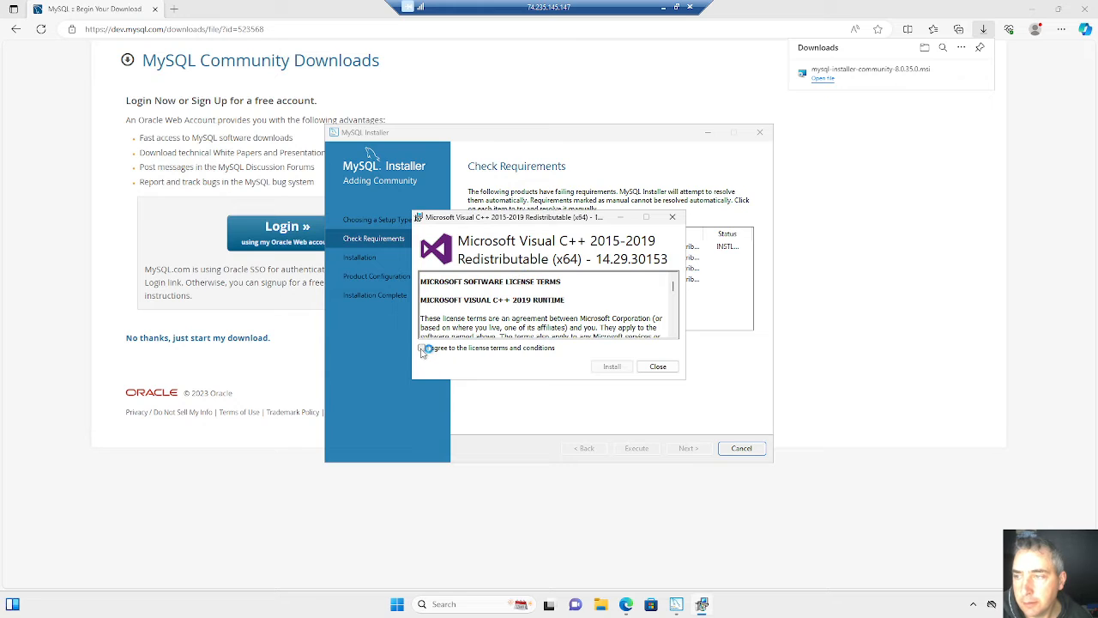
pyautogui.click(423, 350)
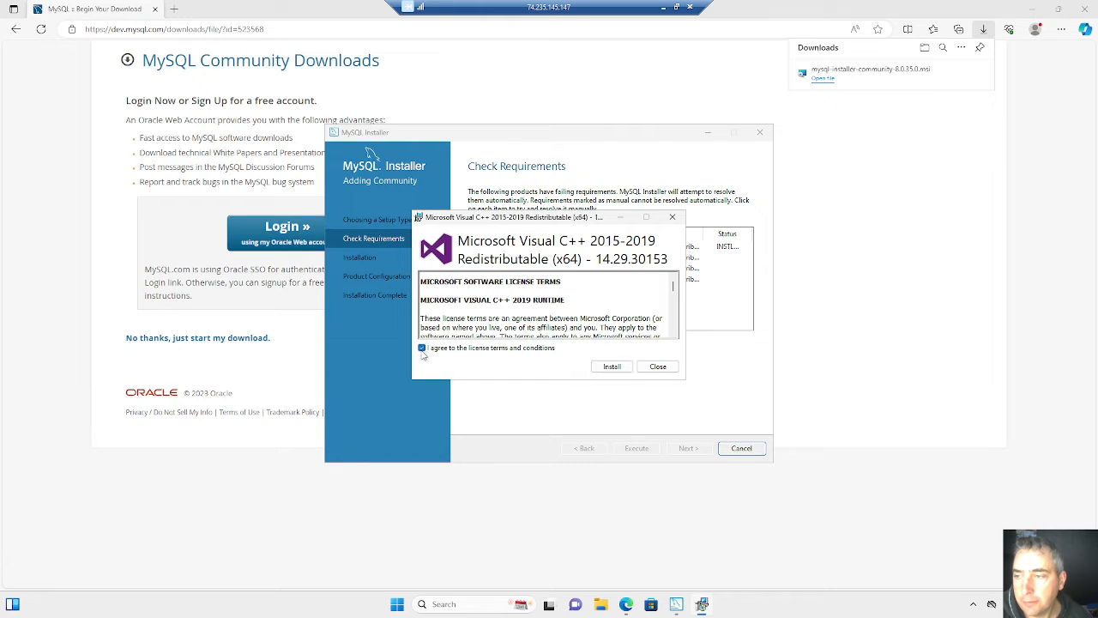
pyautogui.click(610, 367)
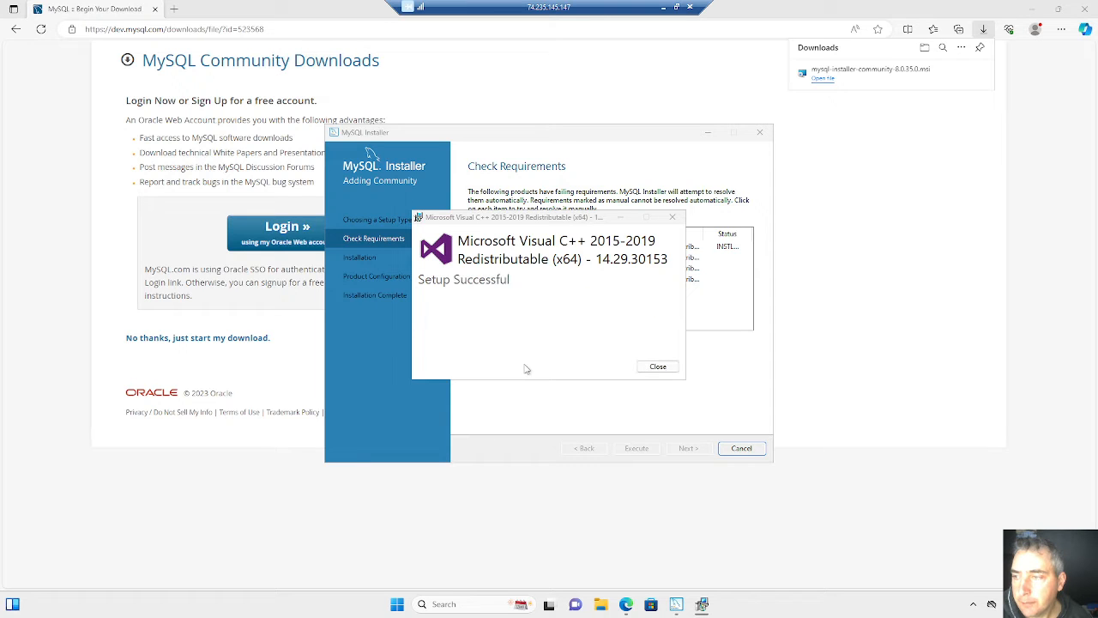
pyautogui.click(657, 366)
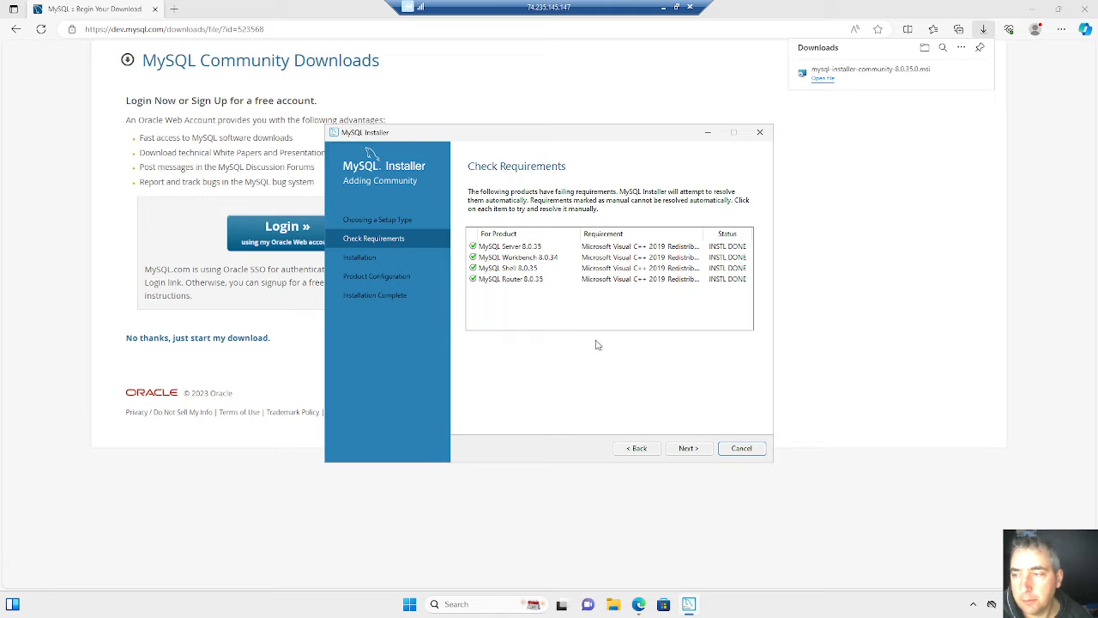
# - Install the full set of MySQL products, show the installation details and continue to product configuration
pyautogui.click(687, 451)
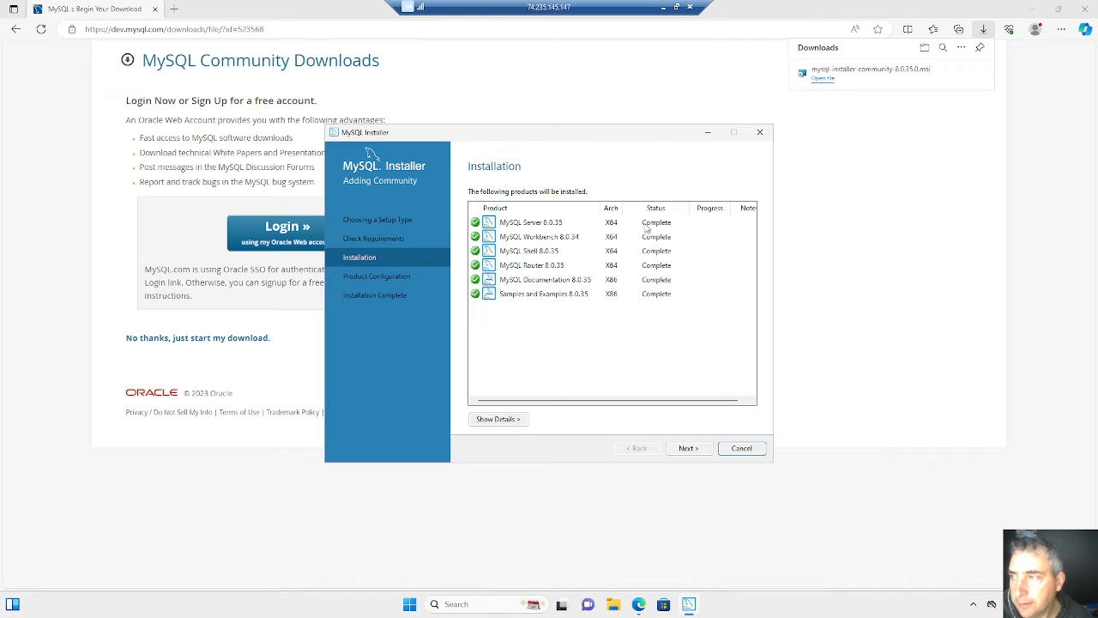
pyautogui.click(512, 425)
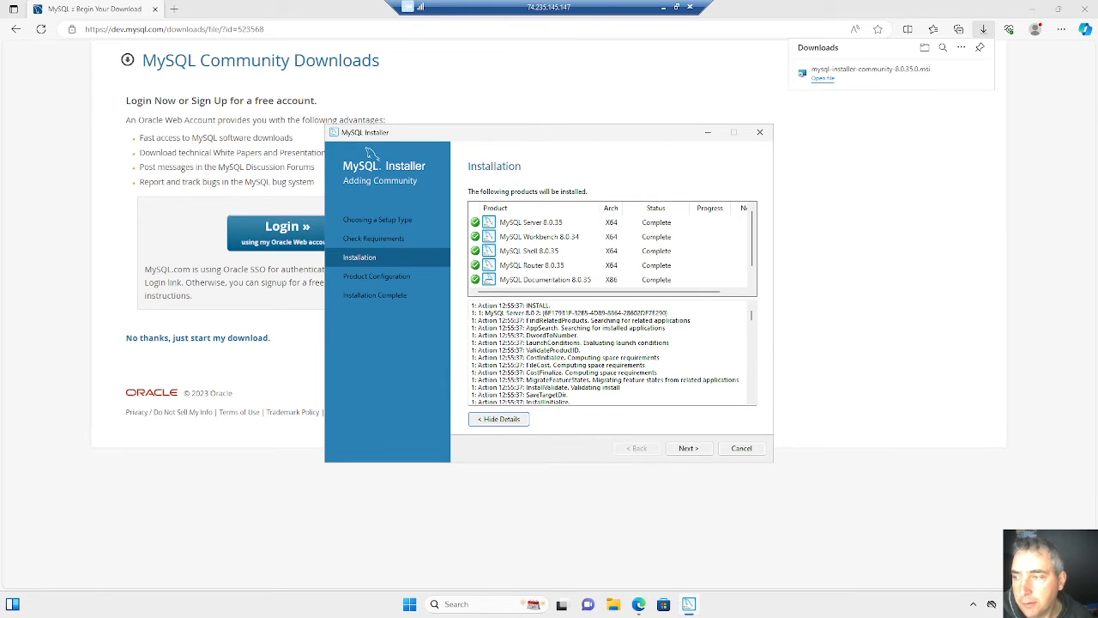
pyautogui.click(692, 452)
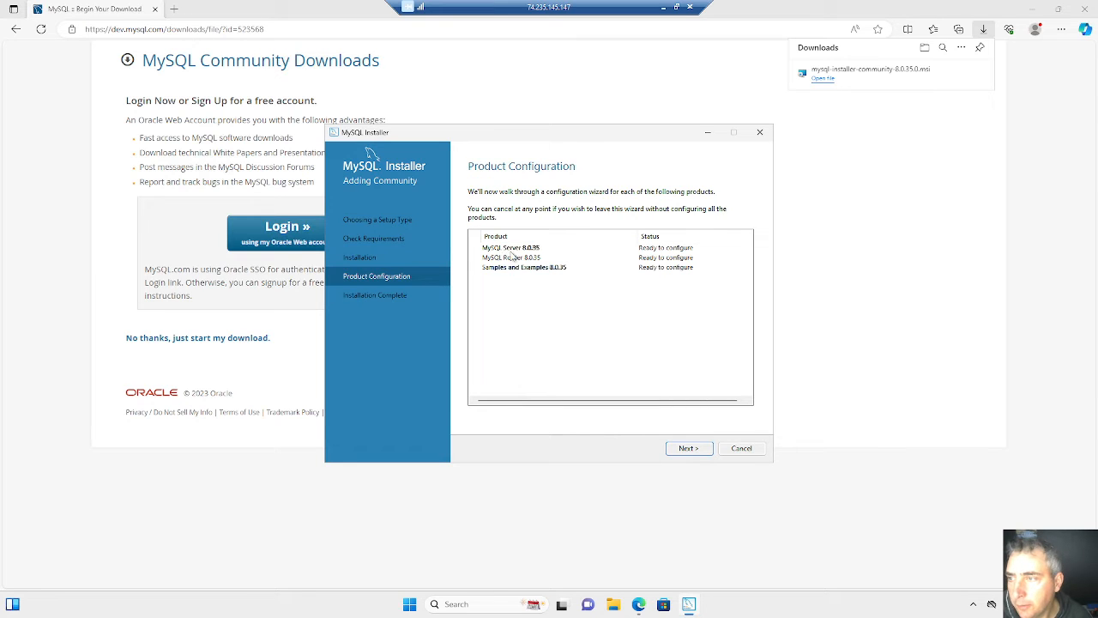
# - Configure MySQL Server as a Development Computer on TCP/IP port 3306 with strong password encryption for authentication
pyautogui.click(686, 449)
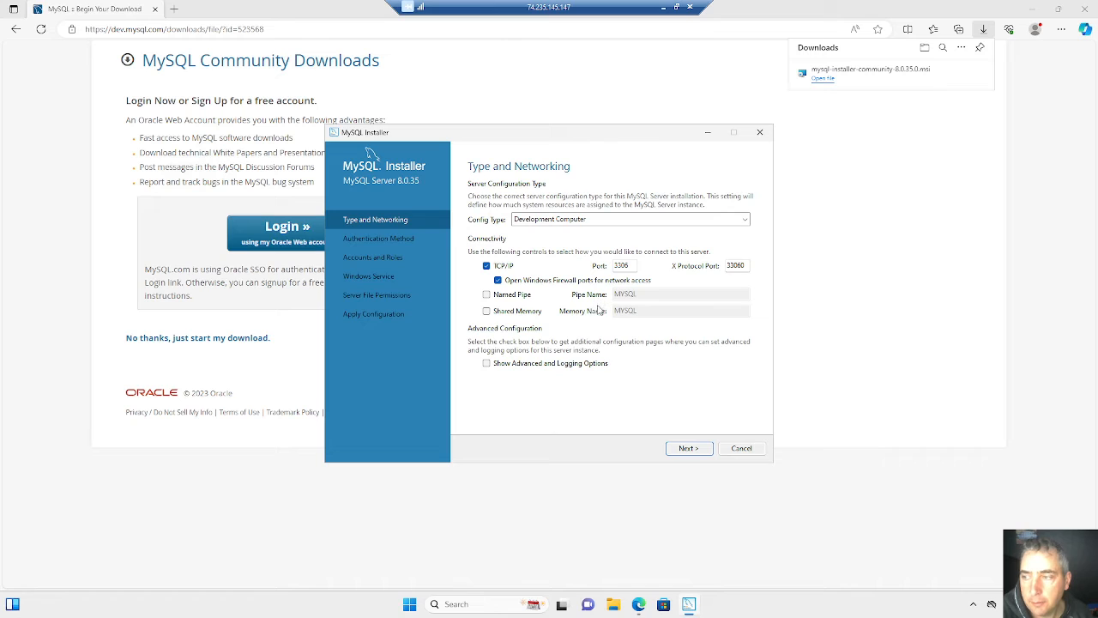
pyautogui.click(690, 450)
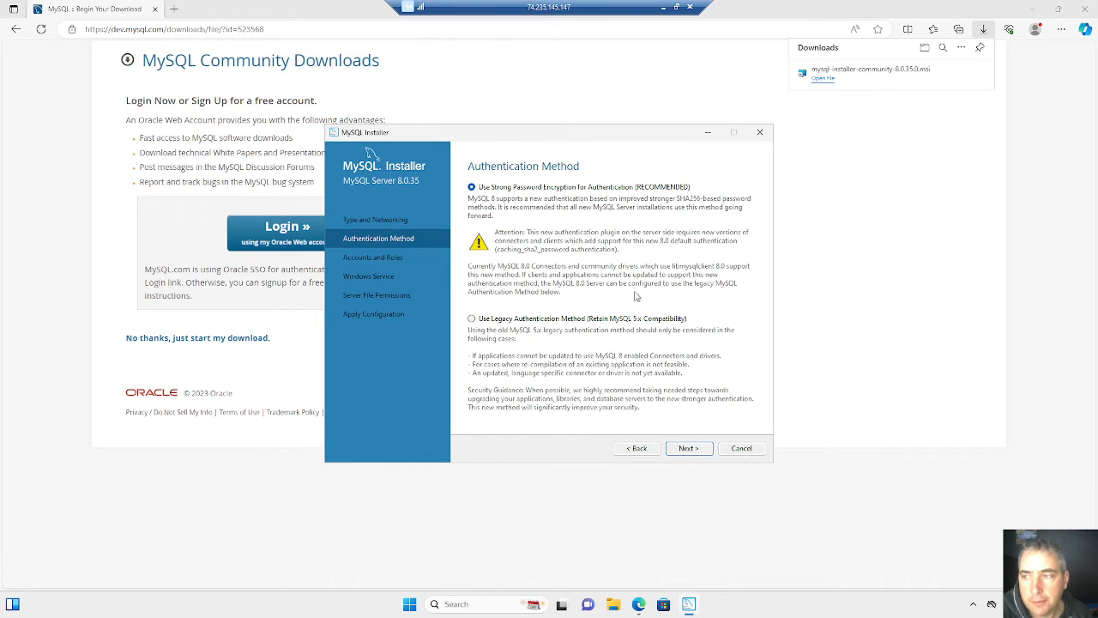
pyautogui.click(691, 452)
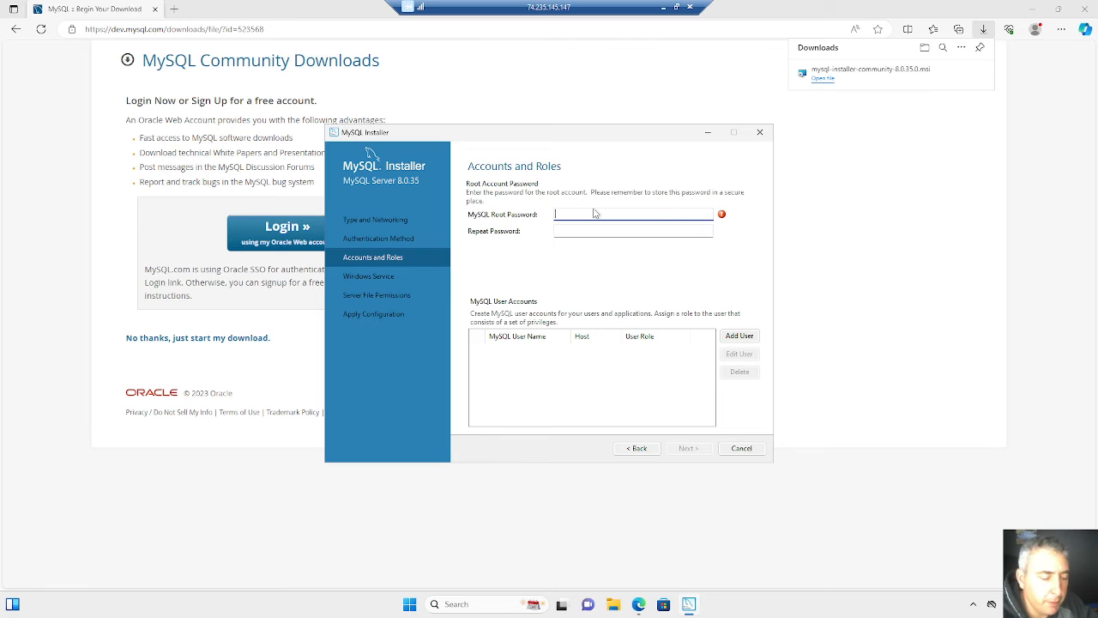
# - Enter and repeat the MySQL root password, and view the user account form without adding a user
pyautogui.write('passwo')
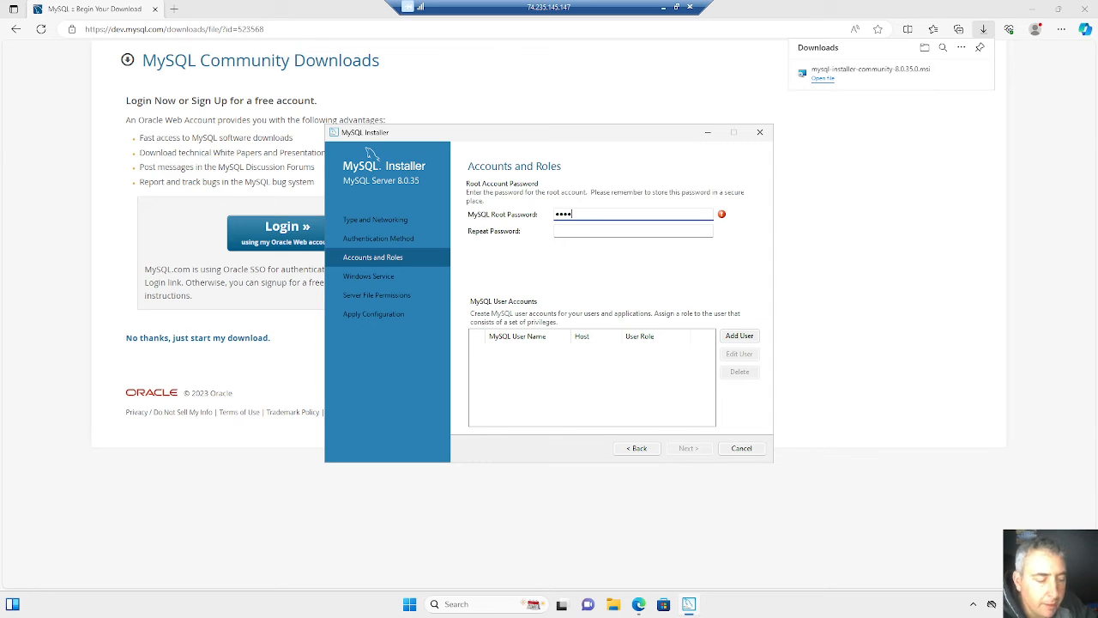
pyautogui.write('r')
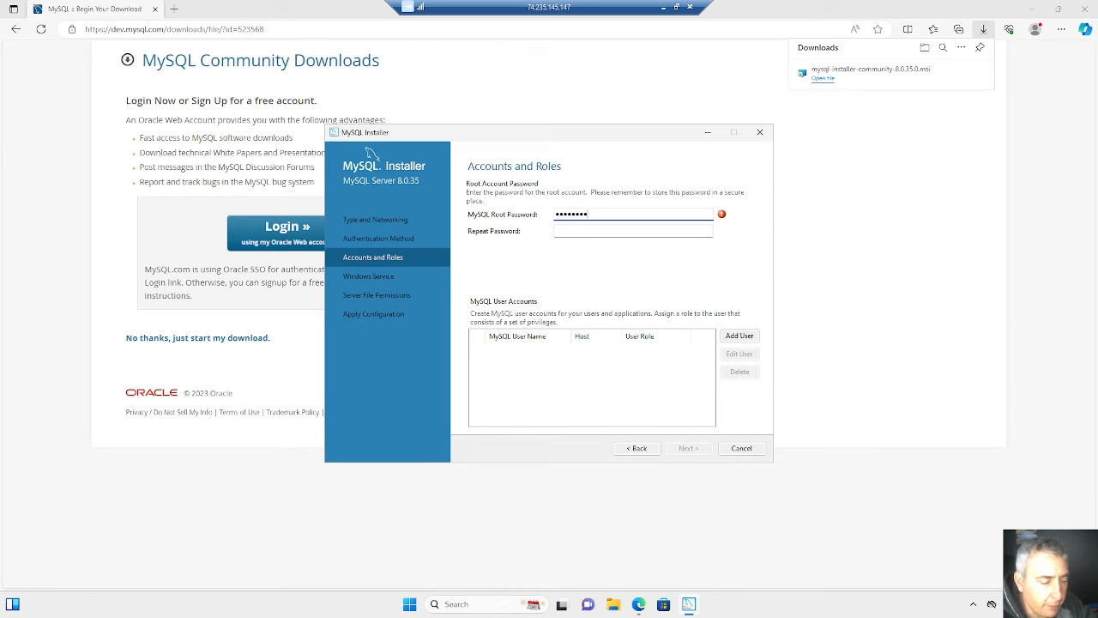
pyautogui.write('d123!')
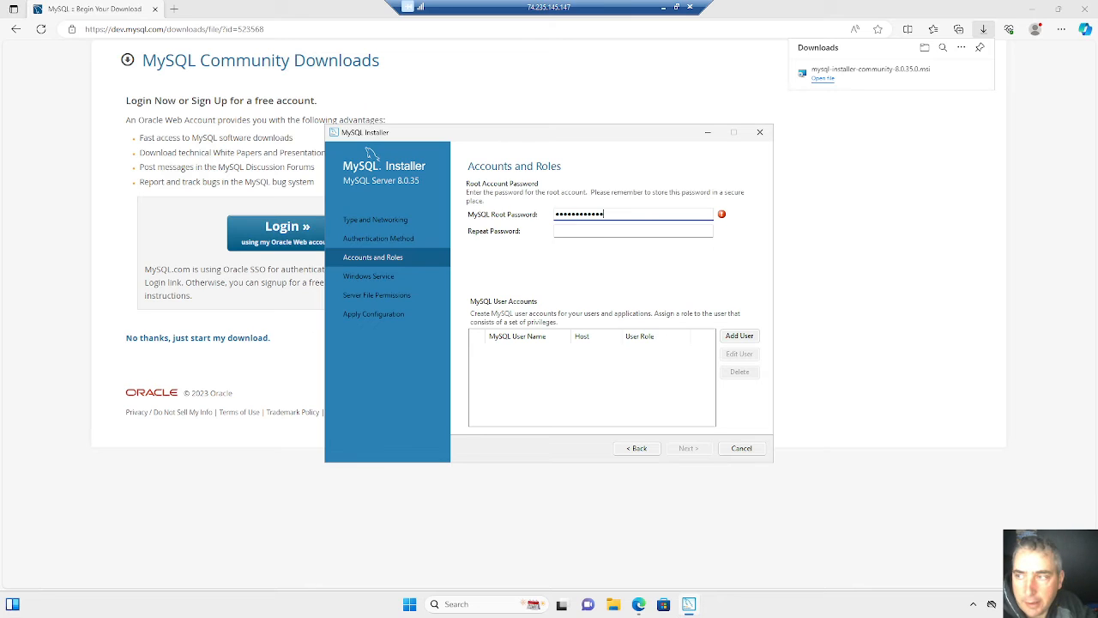
pyautogui.press('Tab')
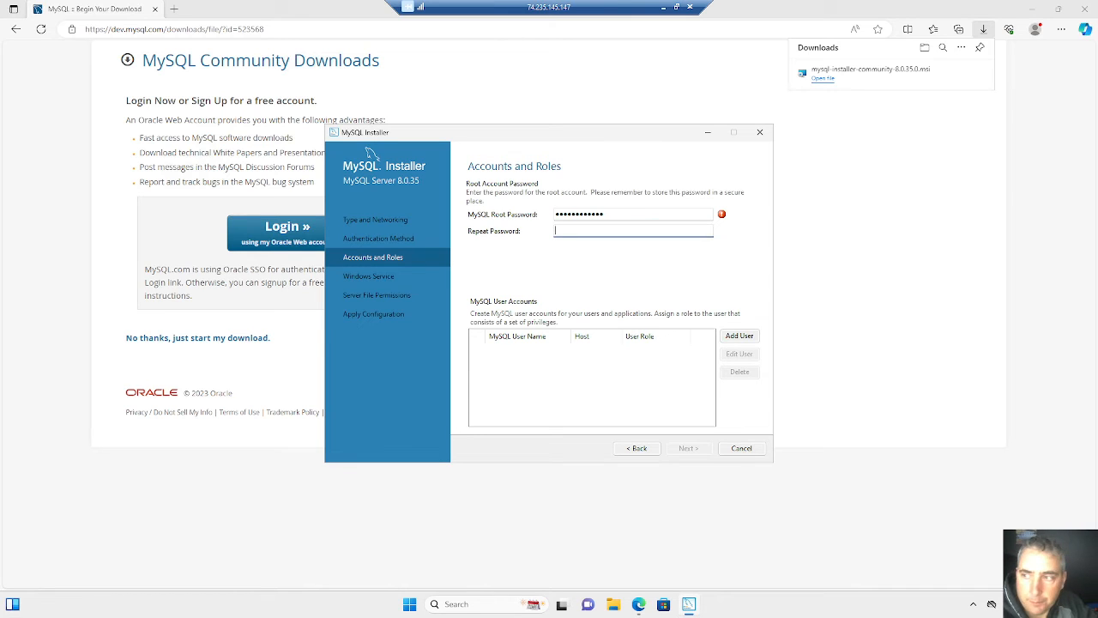
pyautogui.write('Passwo')
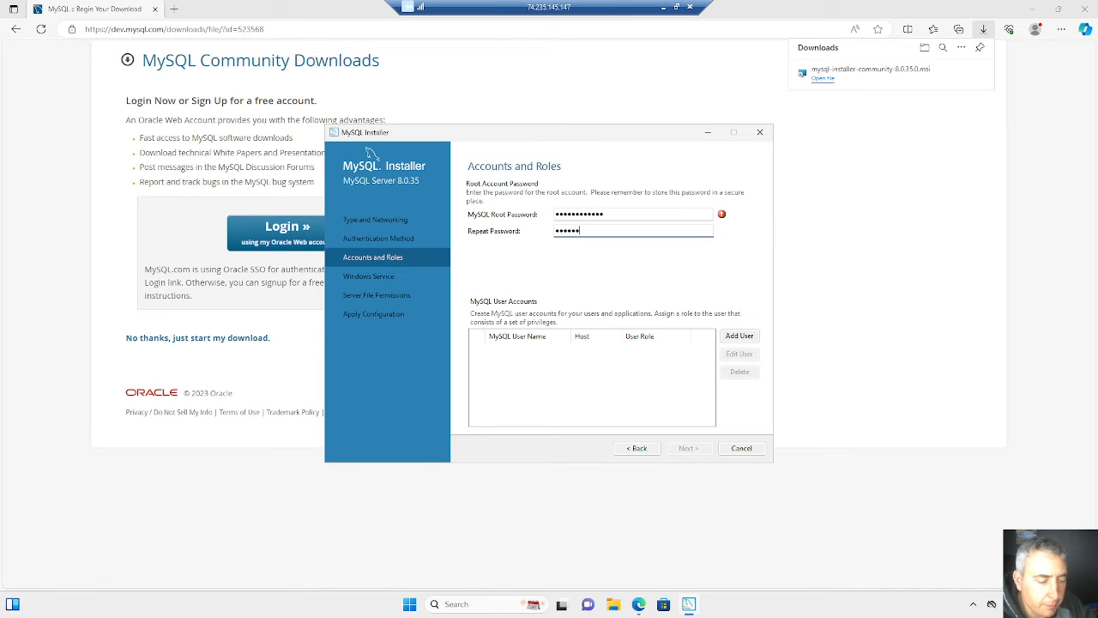
pyautogui.write('rd1')
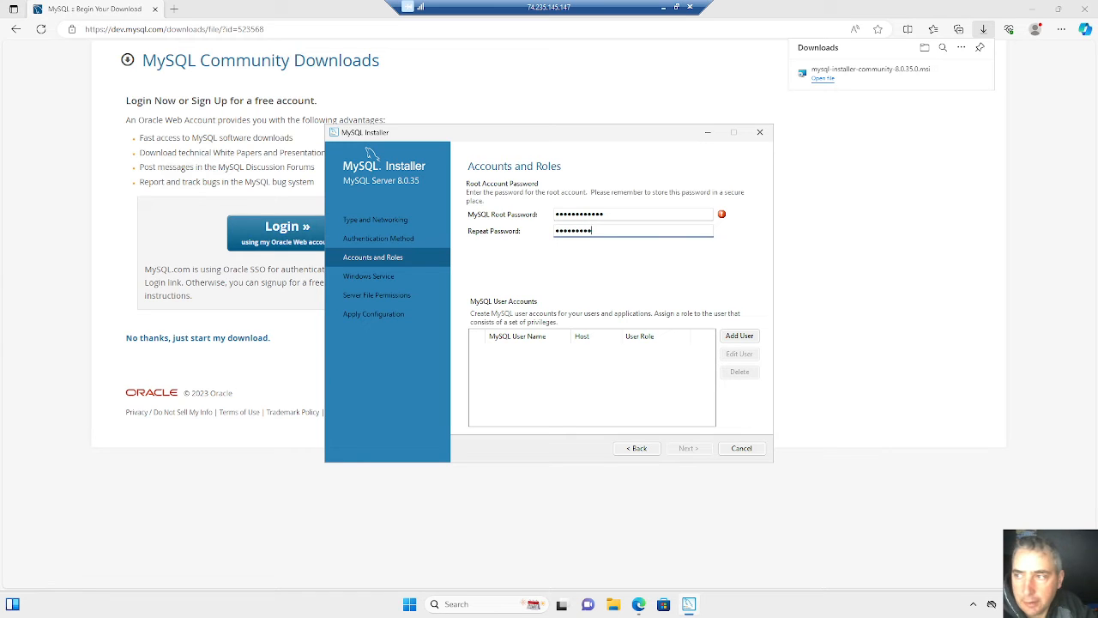
pyautogui.write('2')
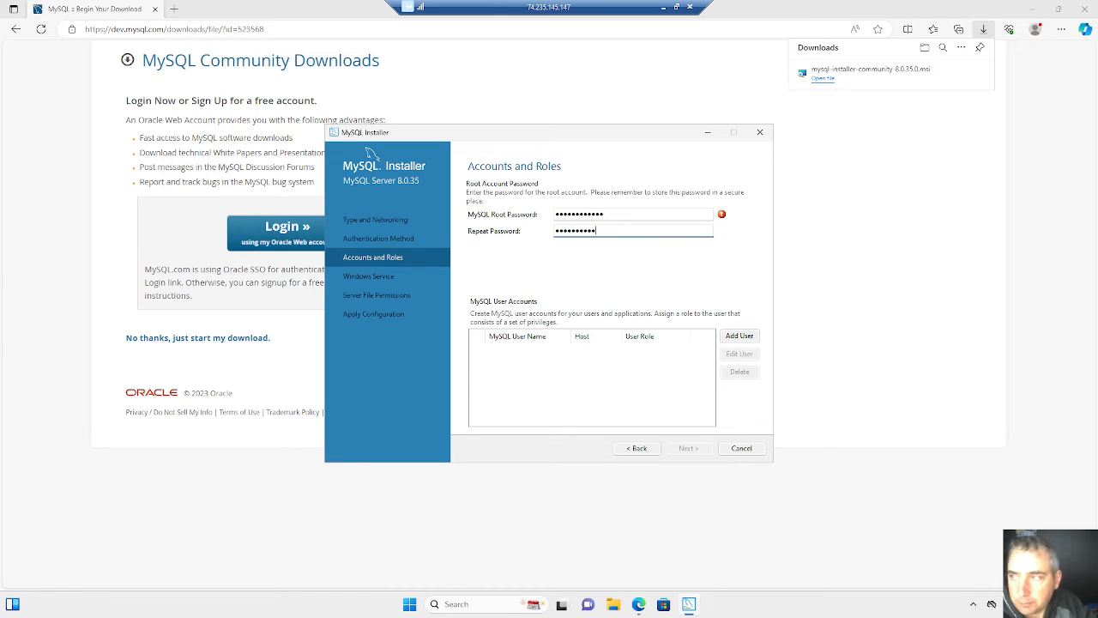
pyautogui.hotkey('ctrl', 'a')
pyautogui.press('BackSpace')
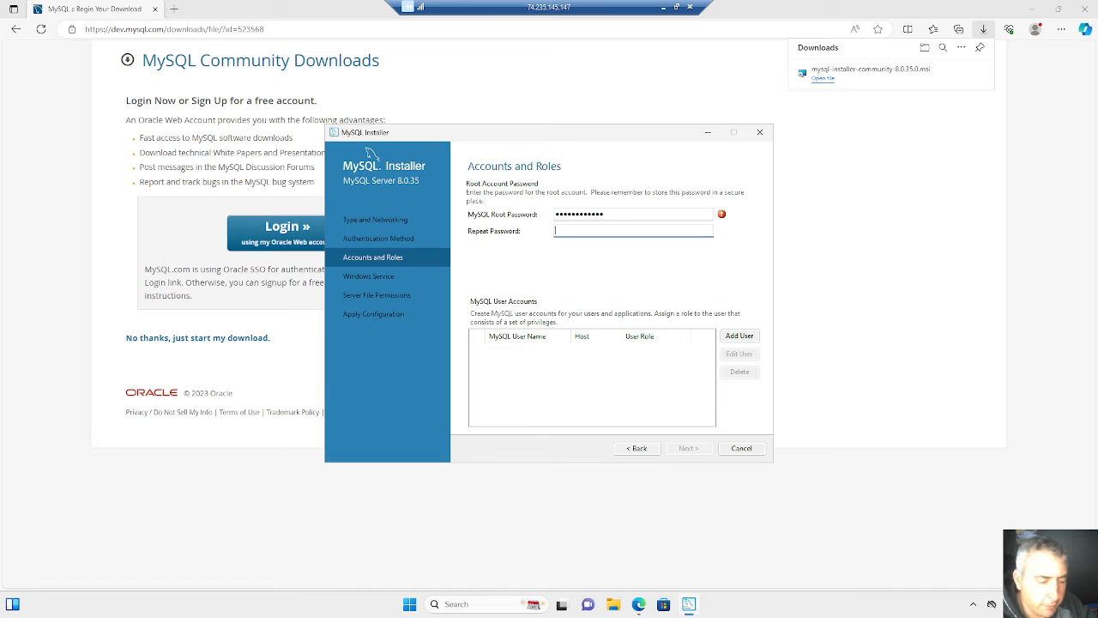
pyautogui.write('passwo')
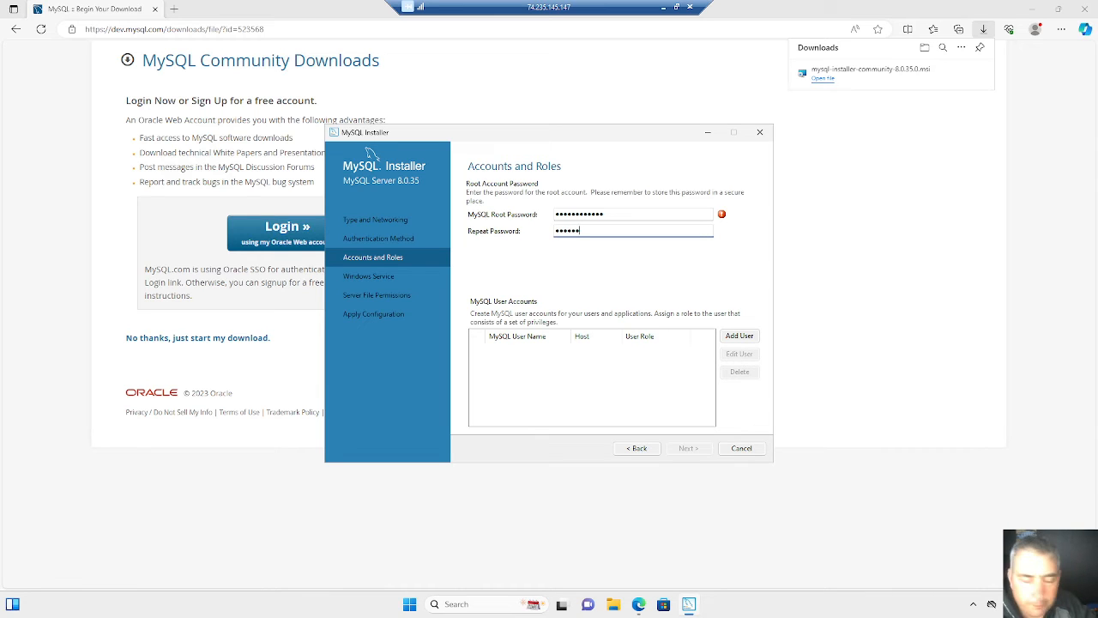
pyautogui.write('rd1')
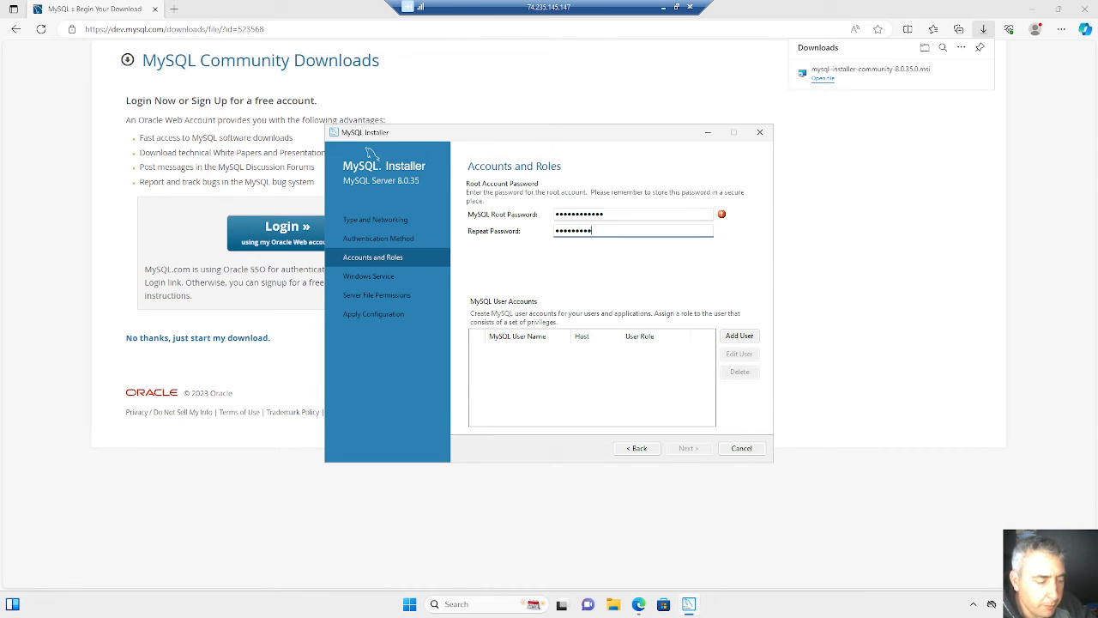
pyautogui.write('234')
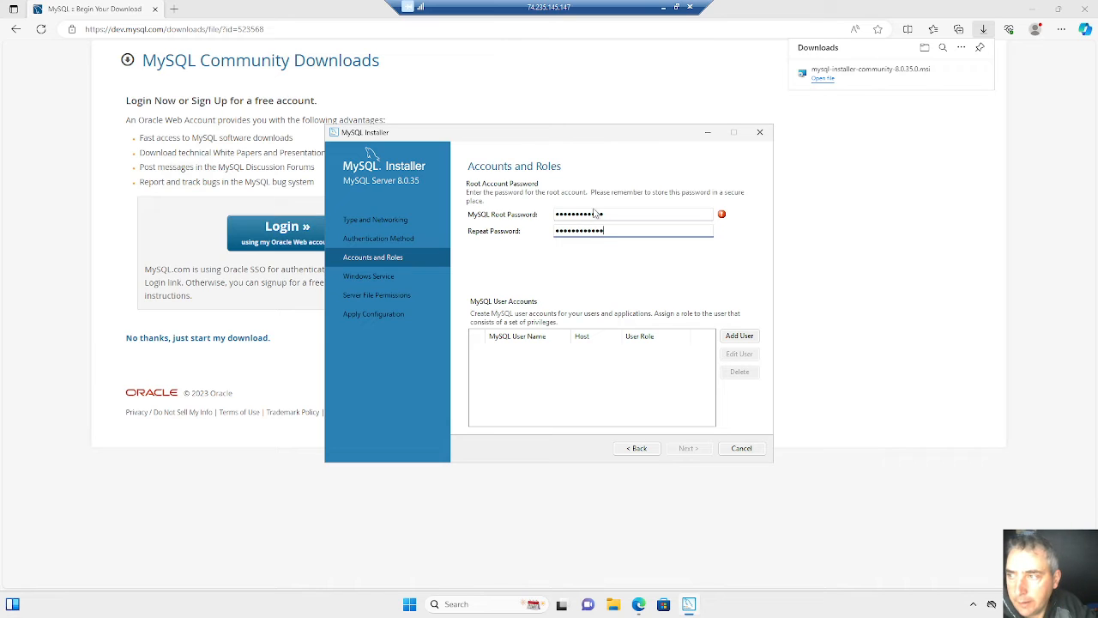
pyautogui.press('Tab')
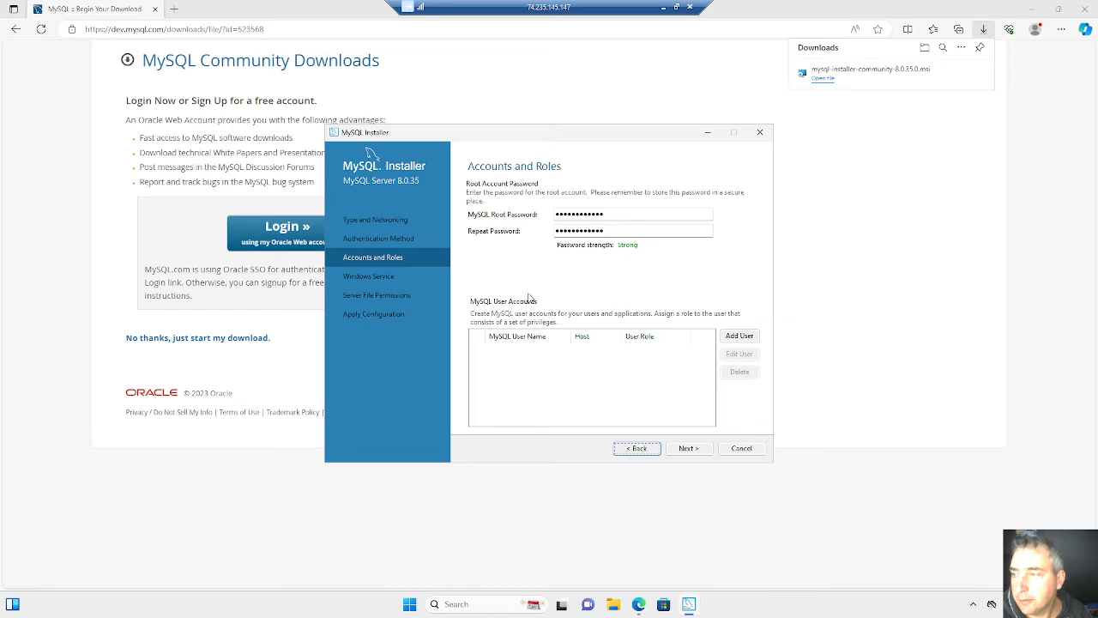
pyautogui.click(732, 340)
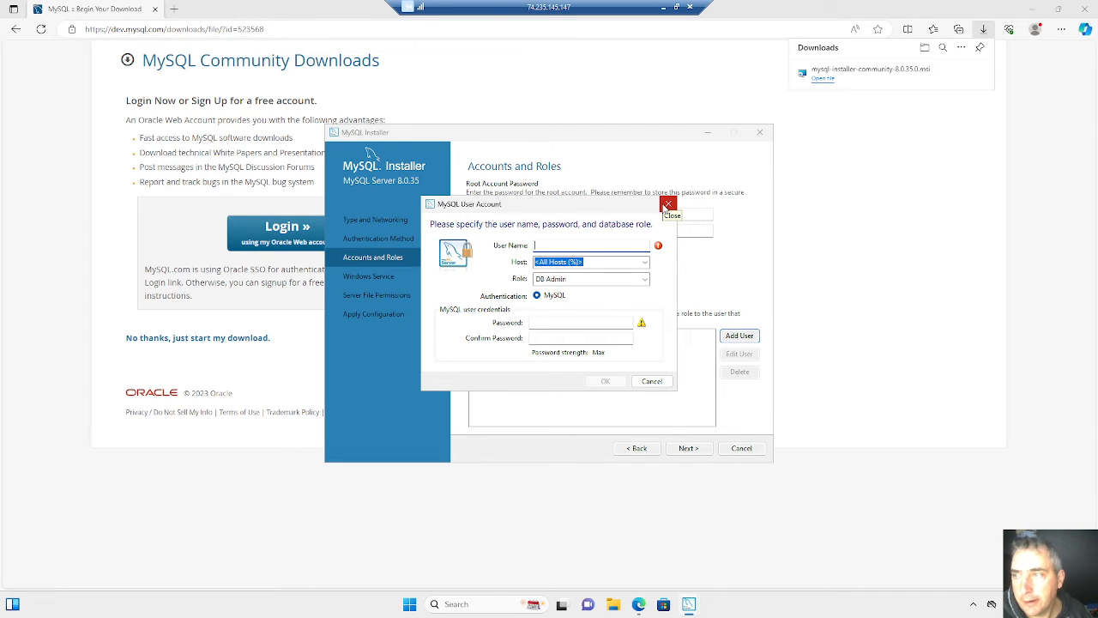
pyautogui.click(667, 206)
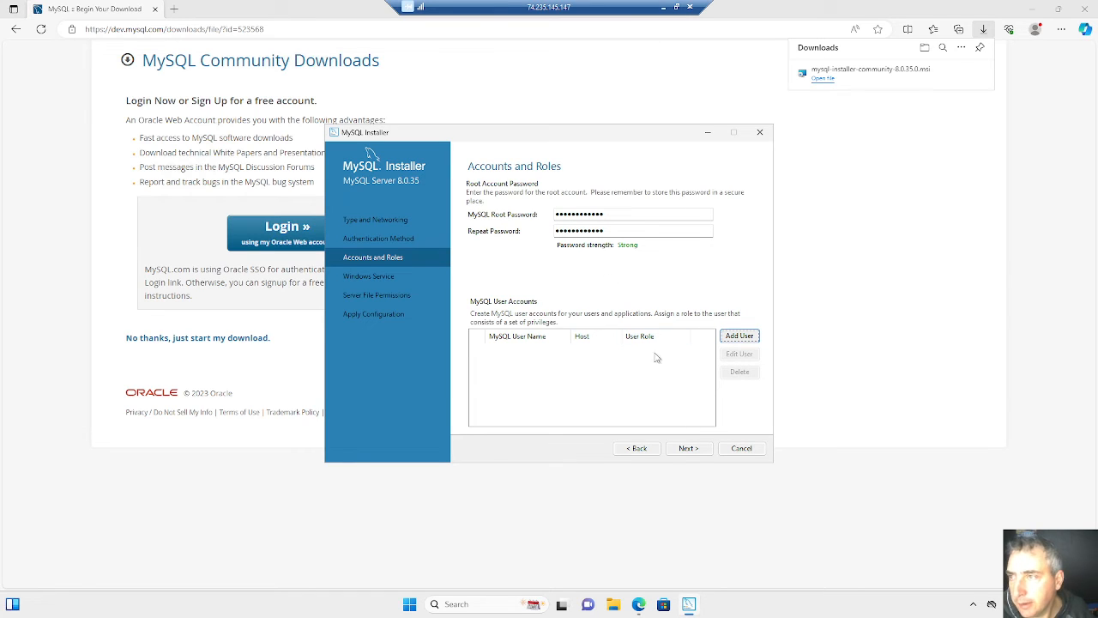
# - Apply the server configuration with MySQL80 as an auto-starting Windows service under the Standard System Account and full-access file permissions, checking the log before finishing
pyautogui.click(686, 451)
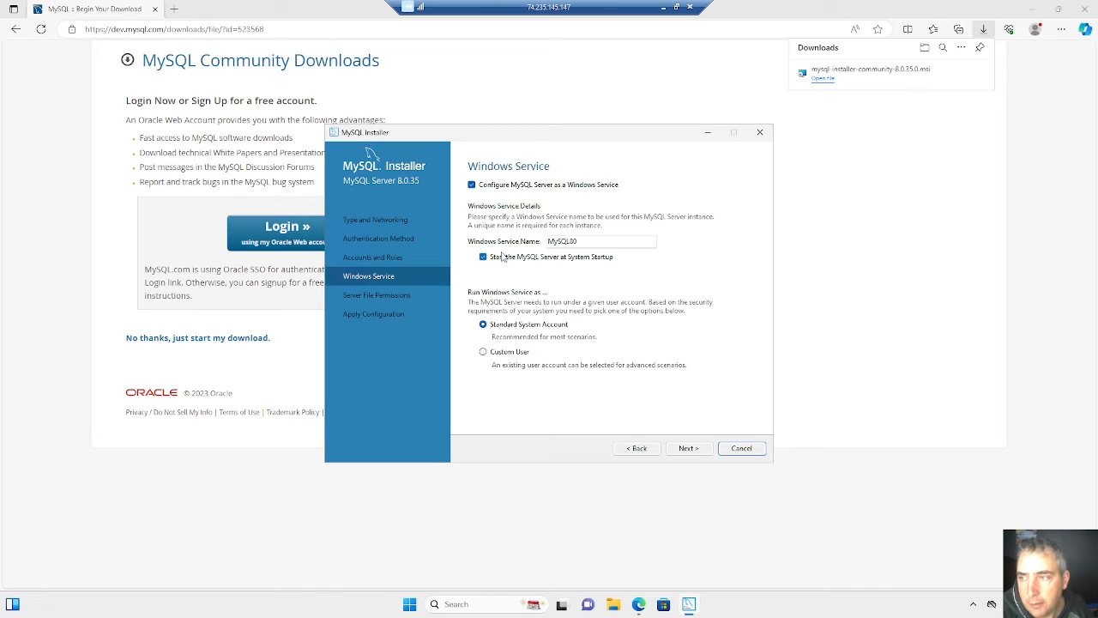
pyautogui.click(687, 452)
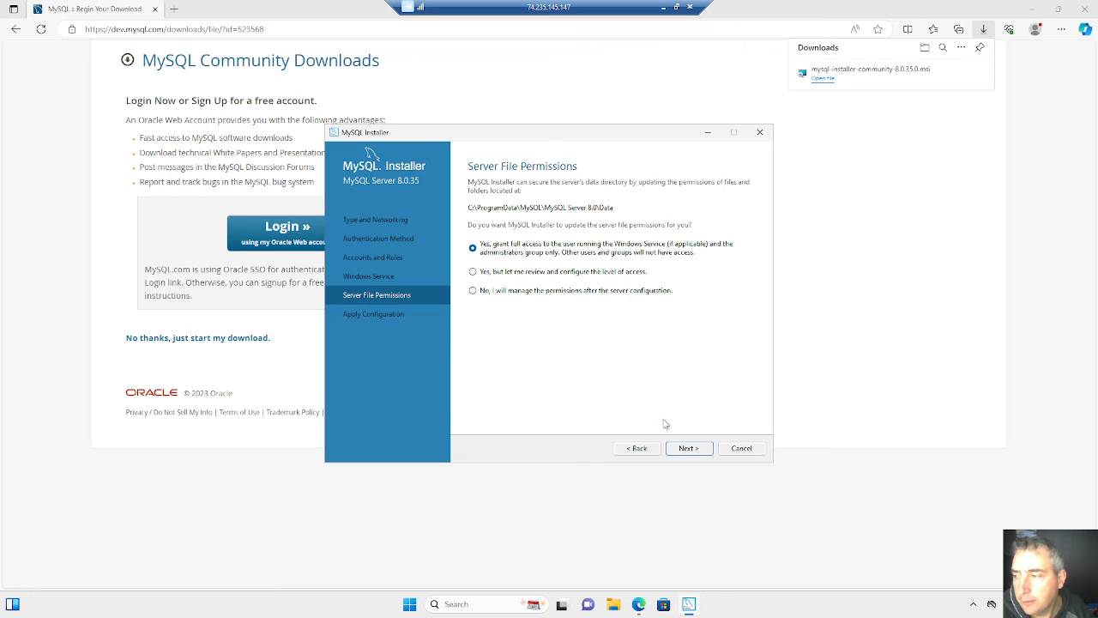
pyautogui.click(688, 448)
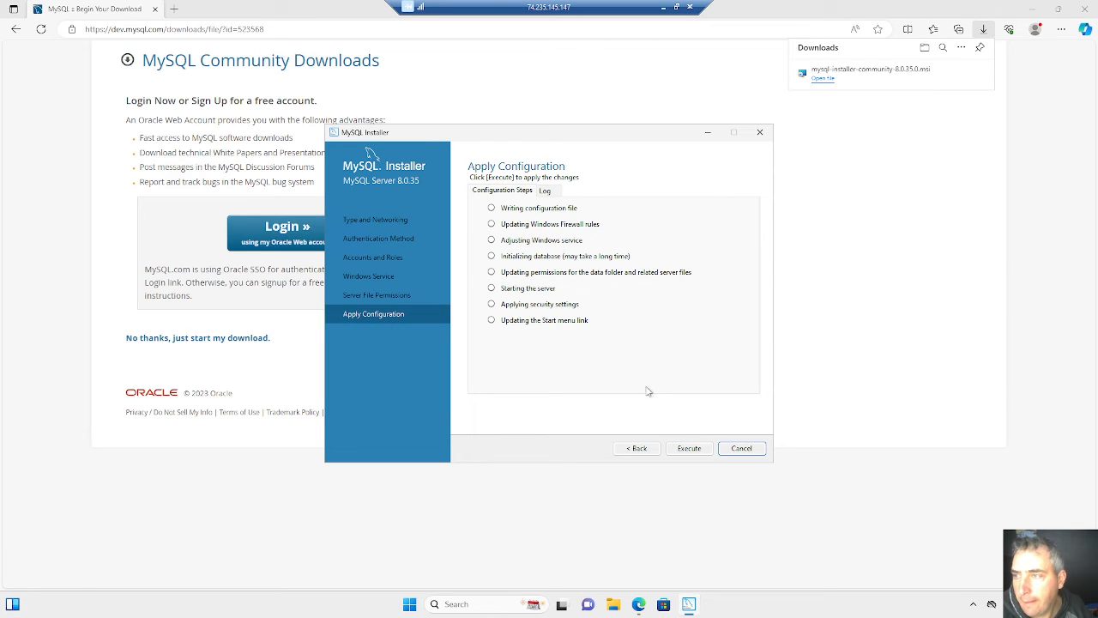
pyautogui.click(689, 450)
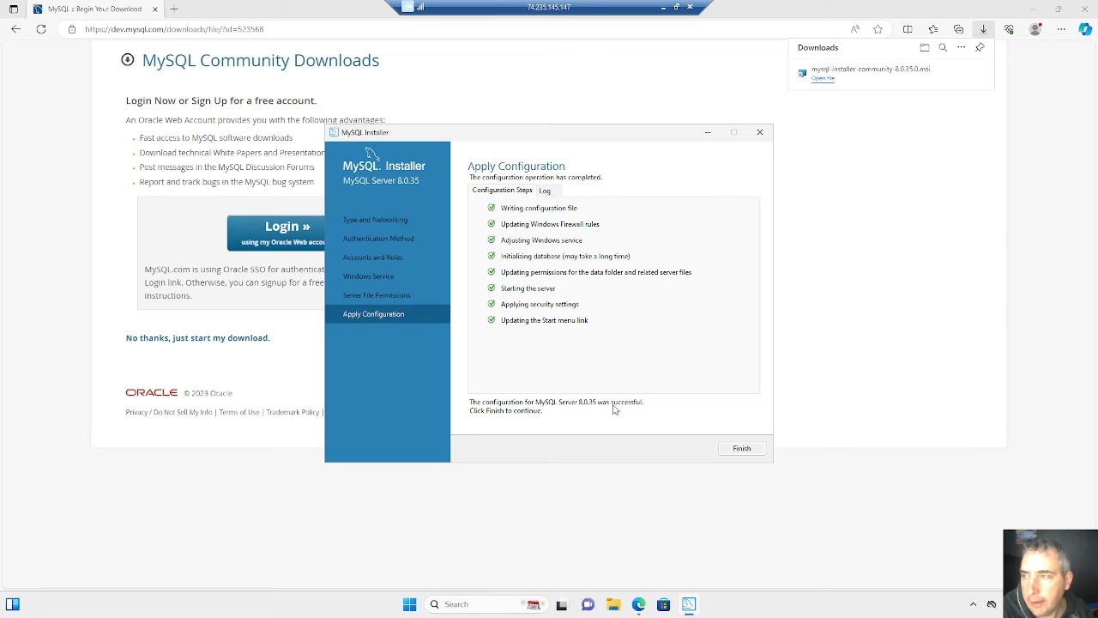
pyautogui.click(552, 194)
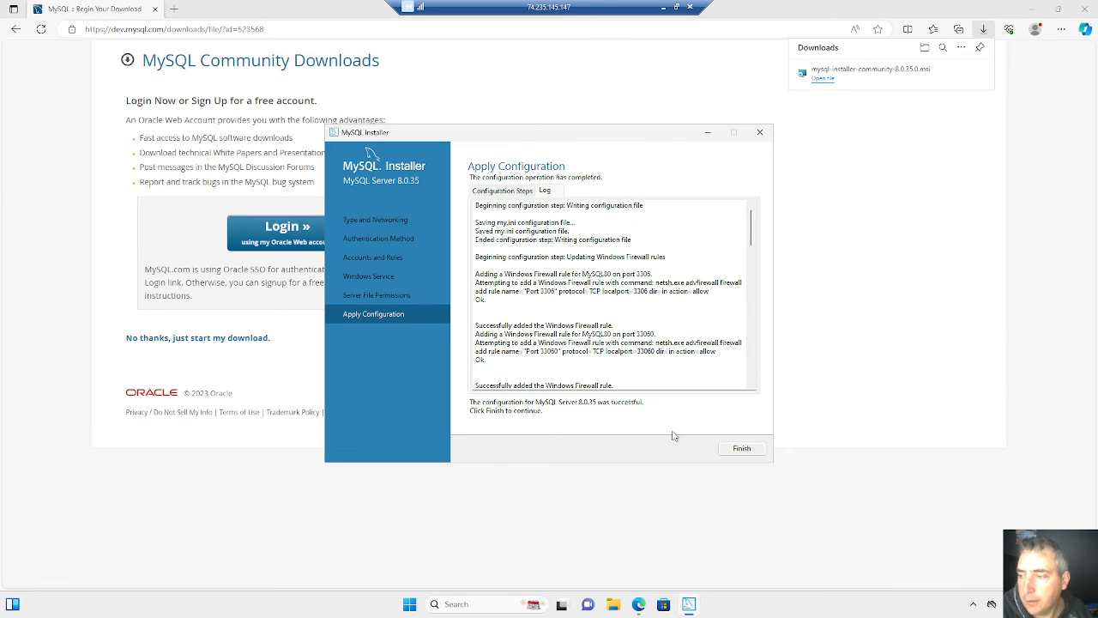
pyautogui.click(730, 450)
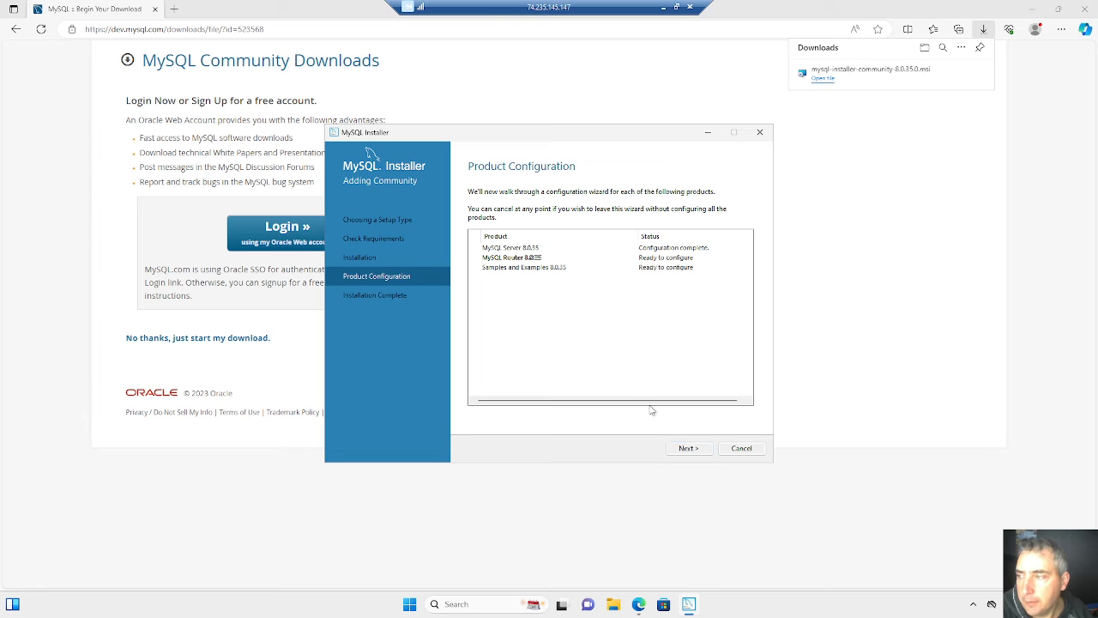
# - Finish the MySQL Router configuration without bootstrapping it for InnoDB Cluster, and continue to the Samples and Examples configuration
pyautogui.click(687, 449)
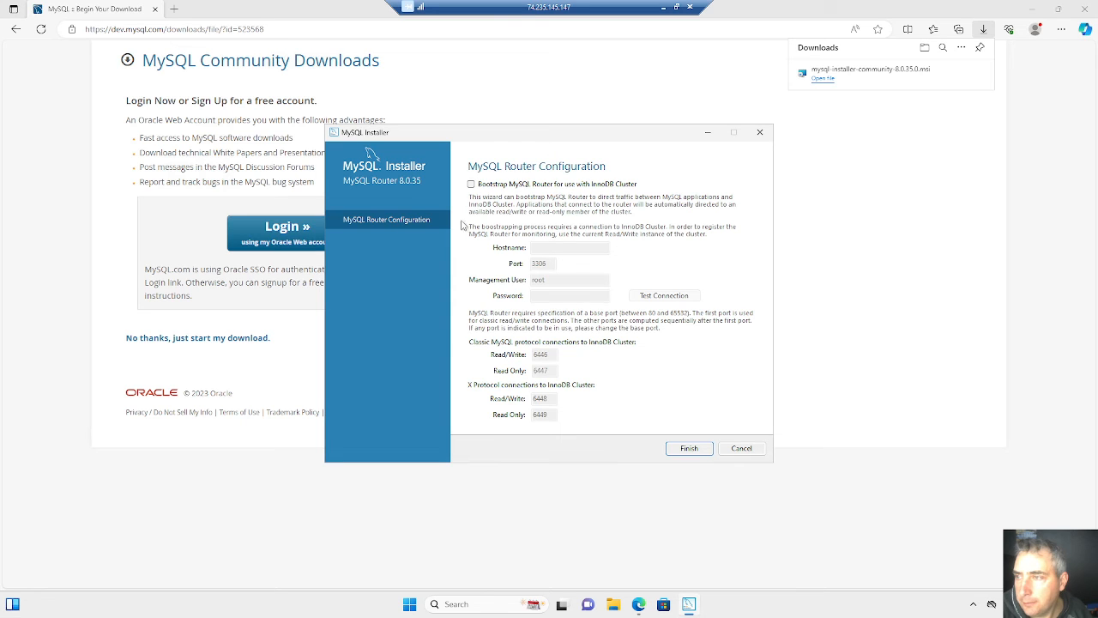
pyautogui.click(691, 452)
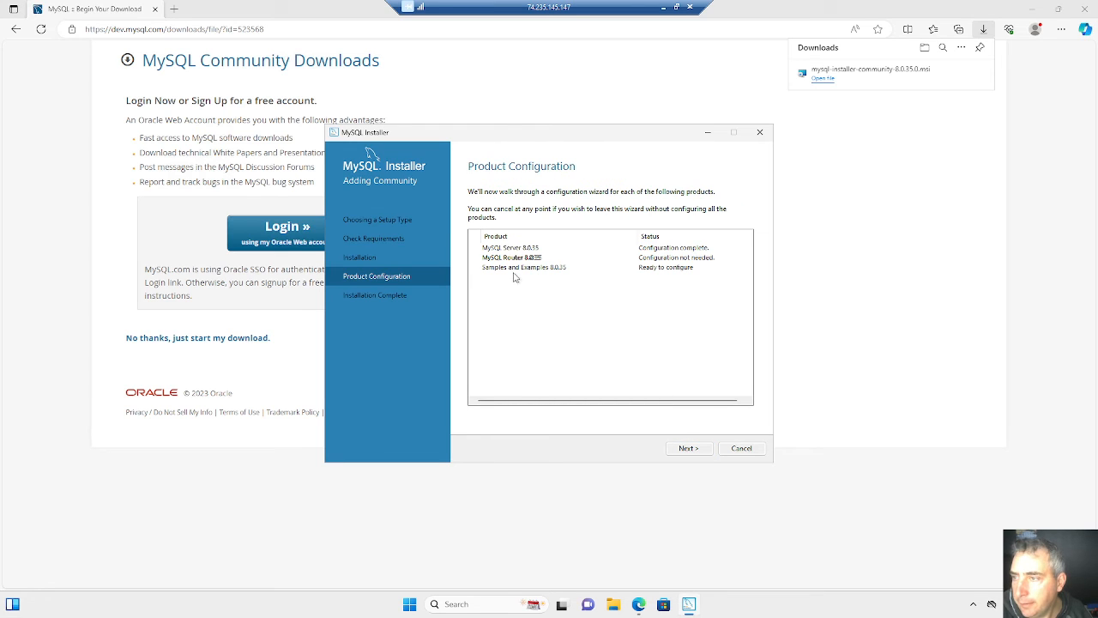
pyautogui.click(691, 448)
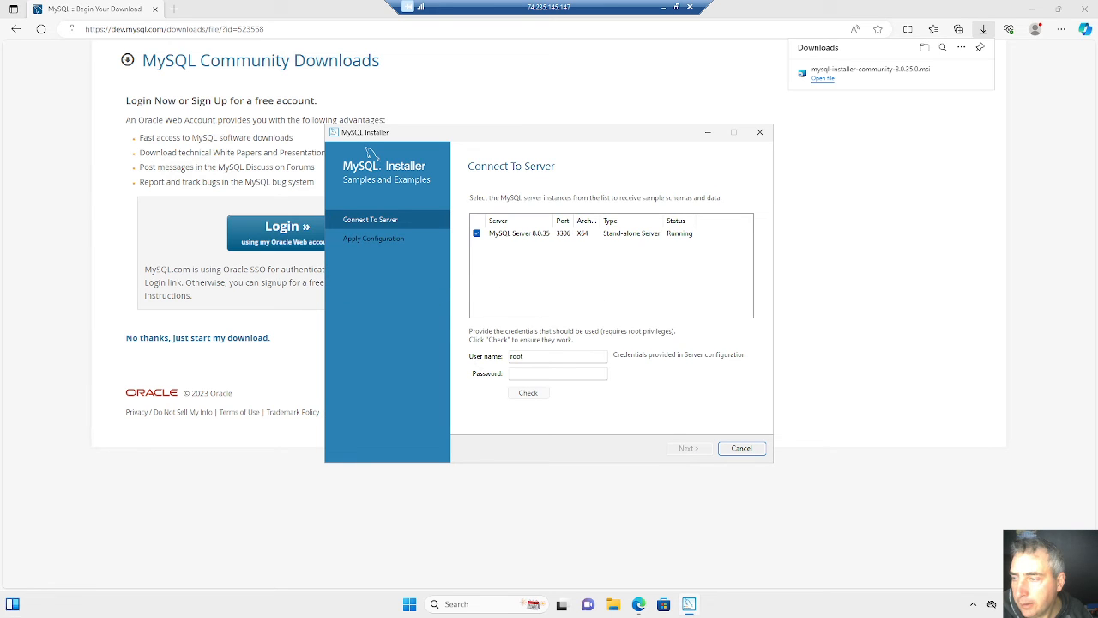
# - Enter the root account password for MySQL Server 8.0.35 and check the connection credentials
pyautogui.click(549, 374)
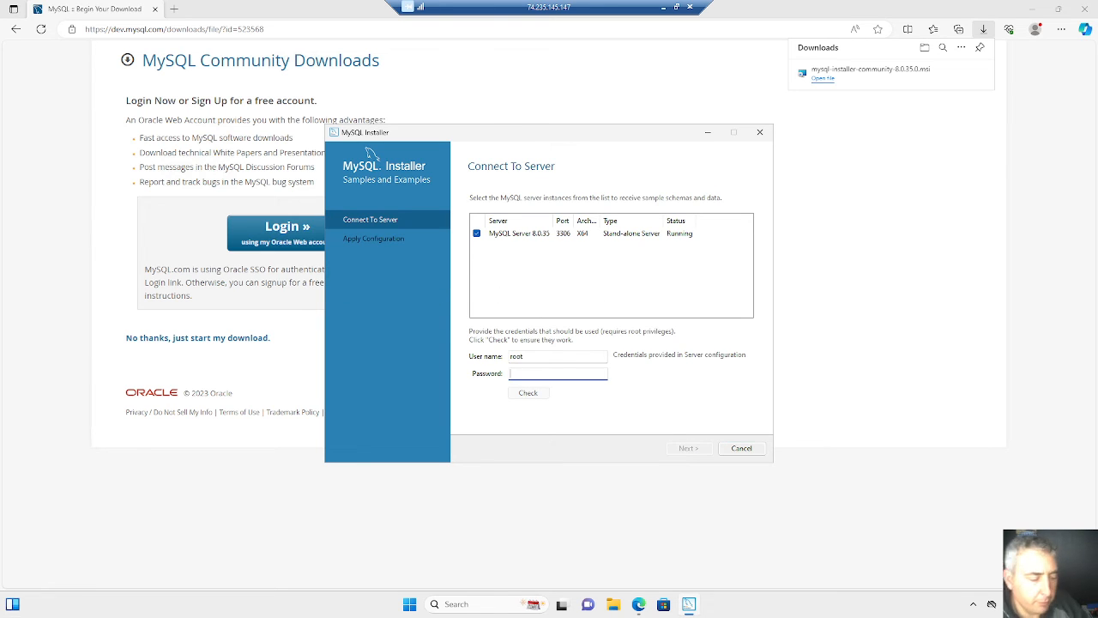
pyautogui.write('123456')
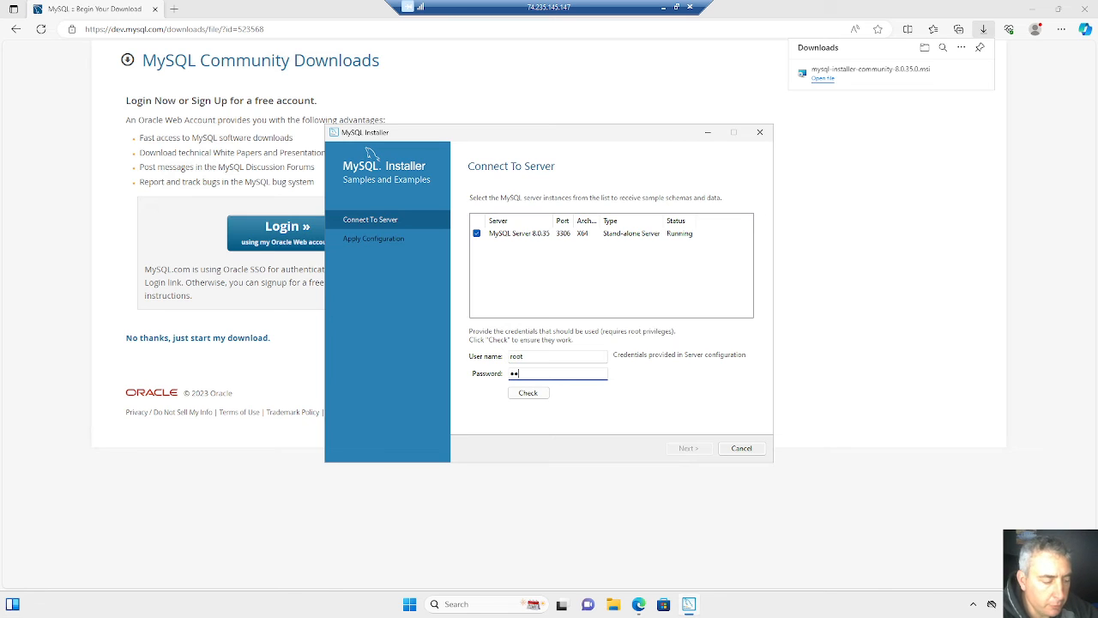
pyautogui.write('7')
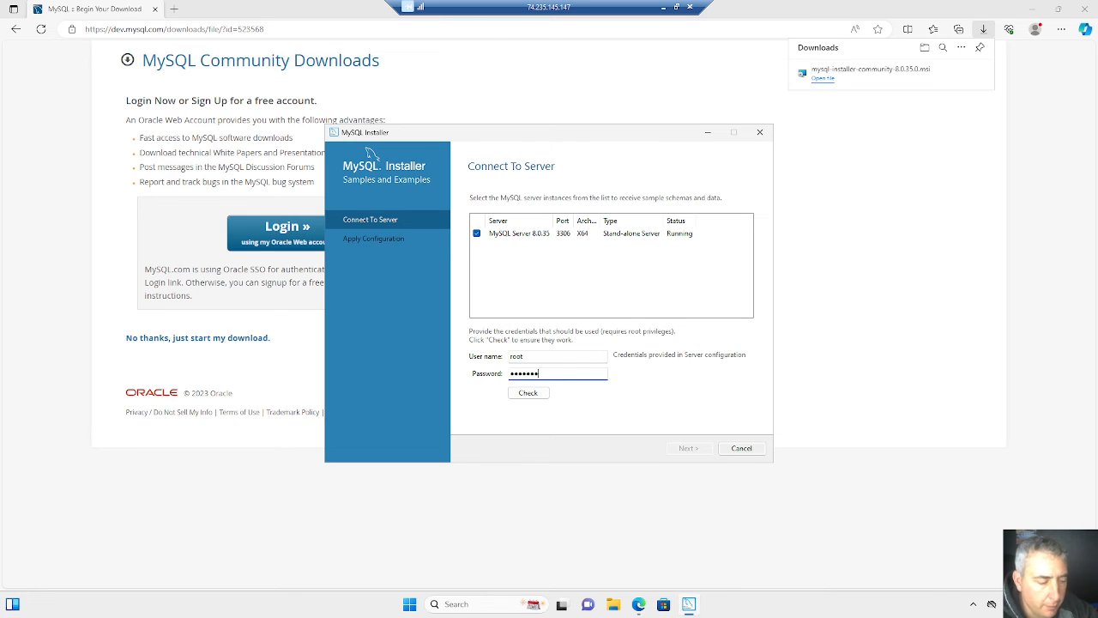
pyautogui.write('89*')
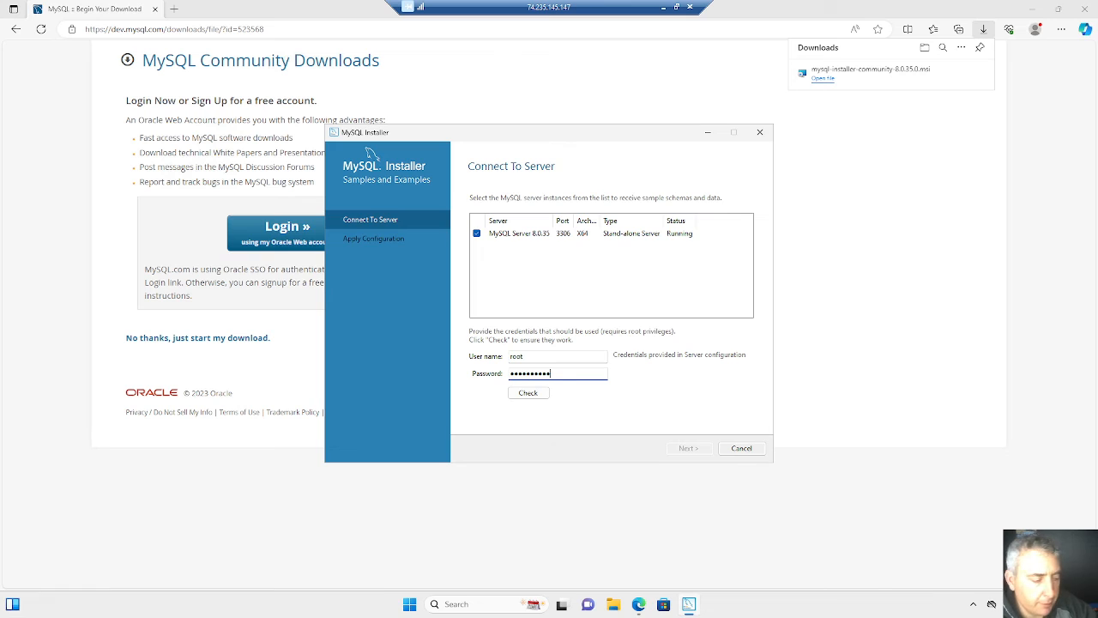
pyautogui.write('*')
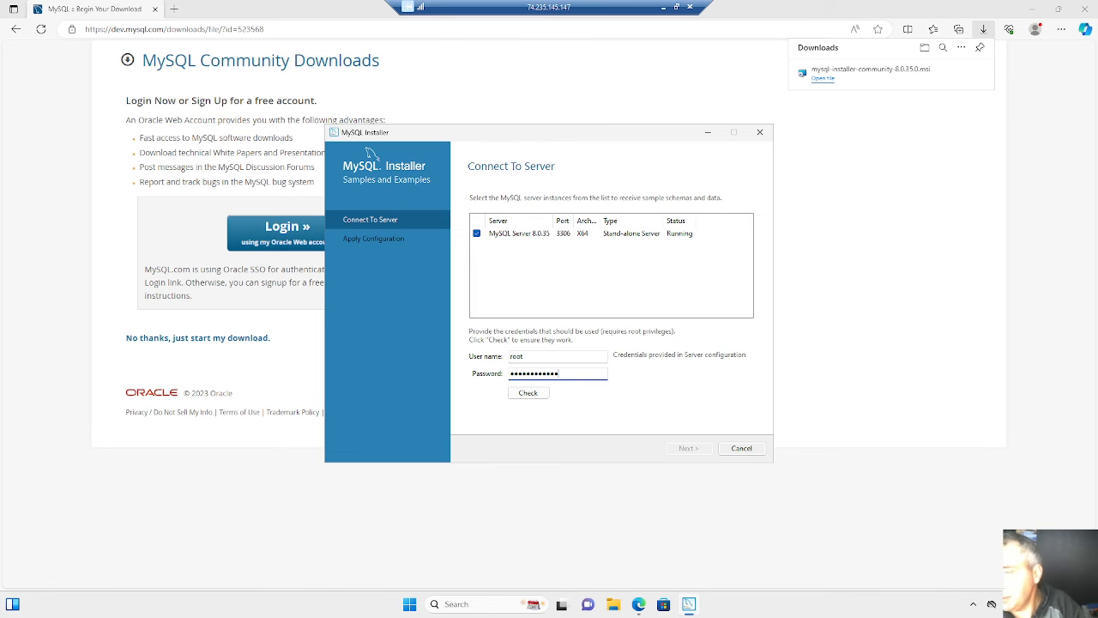
pyautogui.click(535, 393)
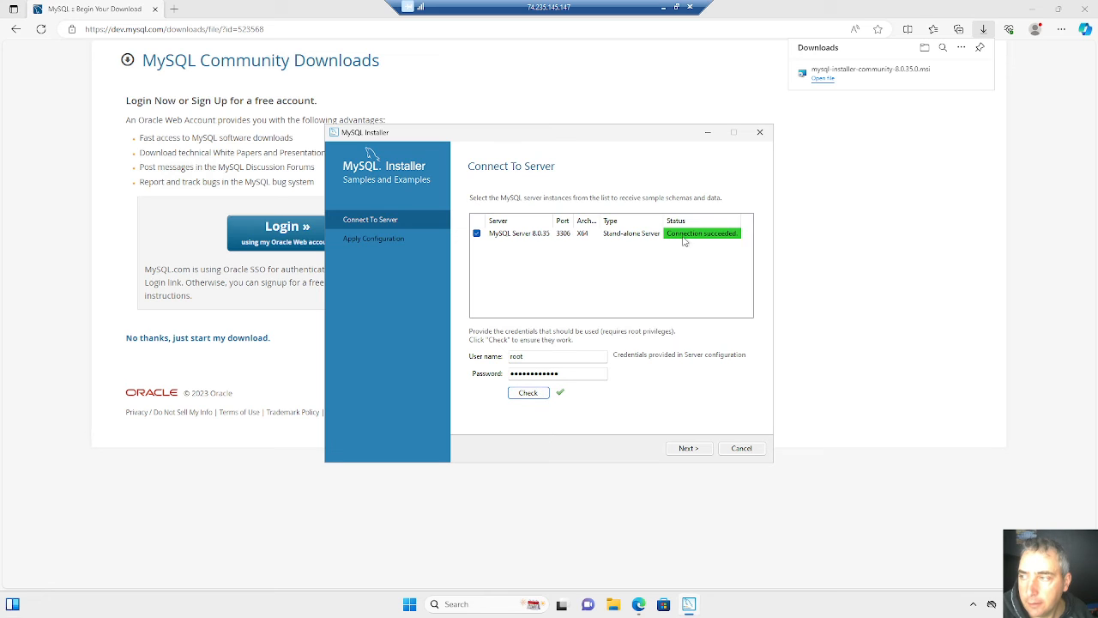
# - Apply the Samples and Examples configuration to the server, review its log and finish the configuration
pyautogui.click(688, 448)
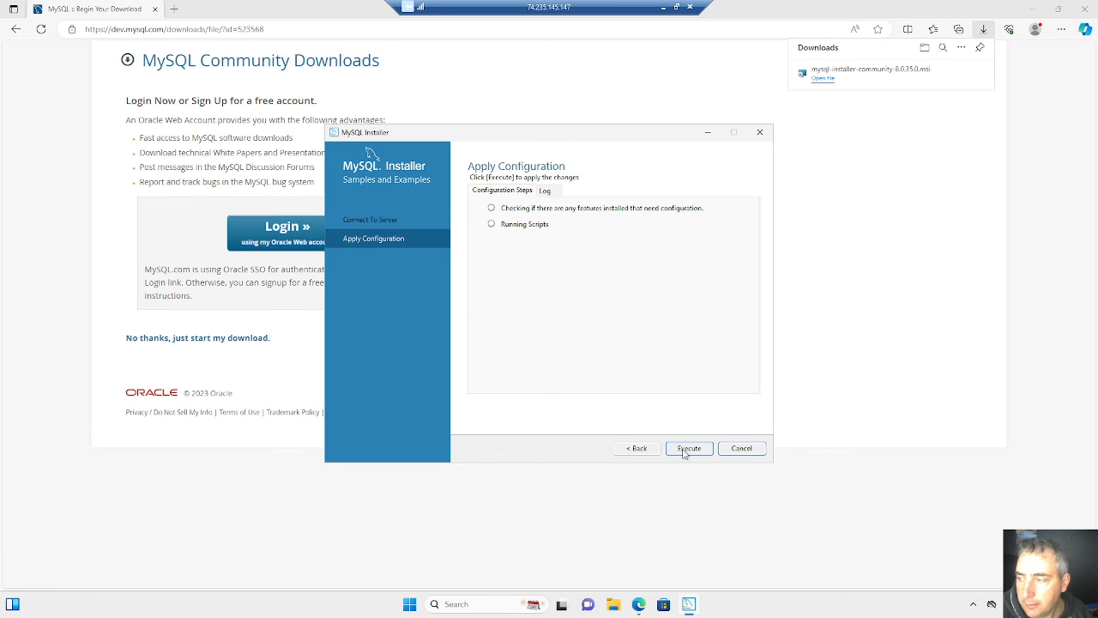
pyautogui.click(693, 449)
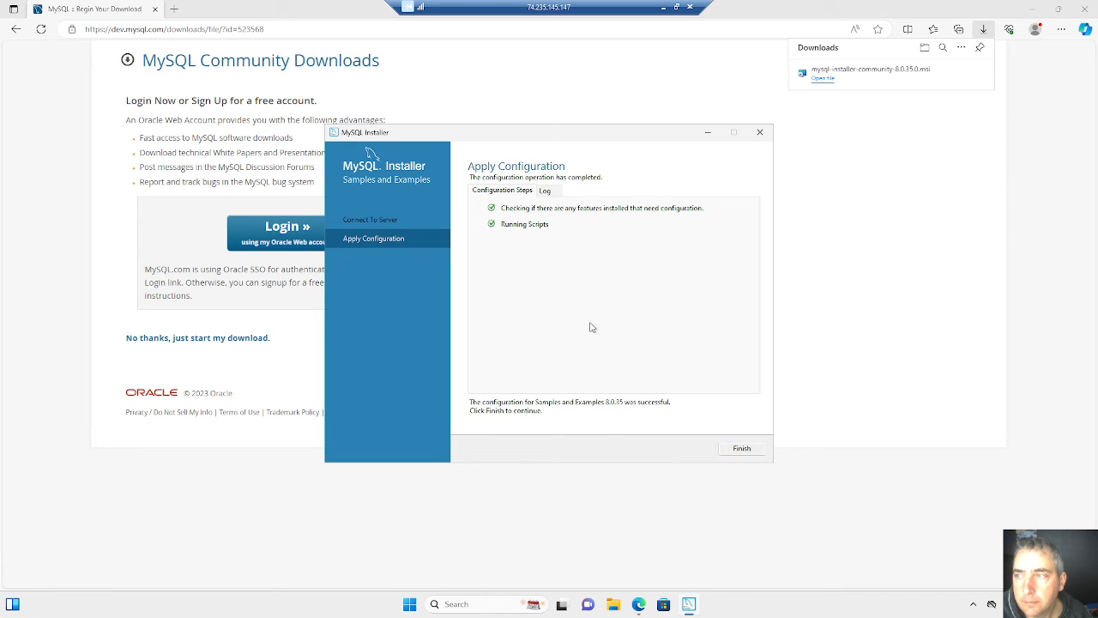
pyautogui.click(546, 193)
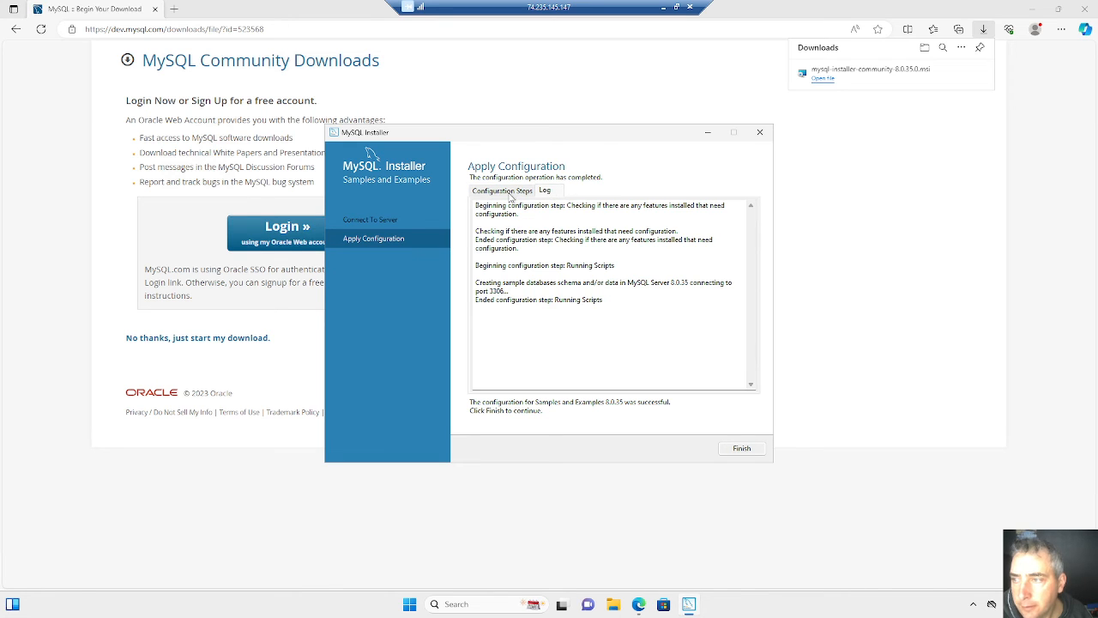
pyautogui.click(508, 196)
pyautogui.click(740, 449)
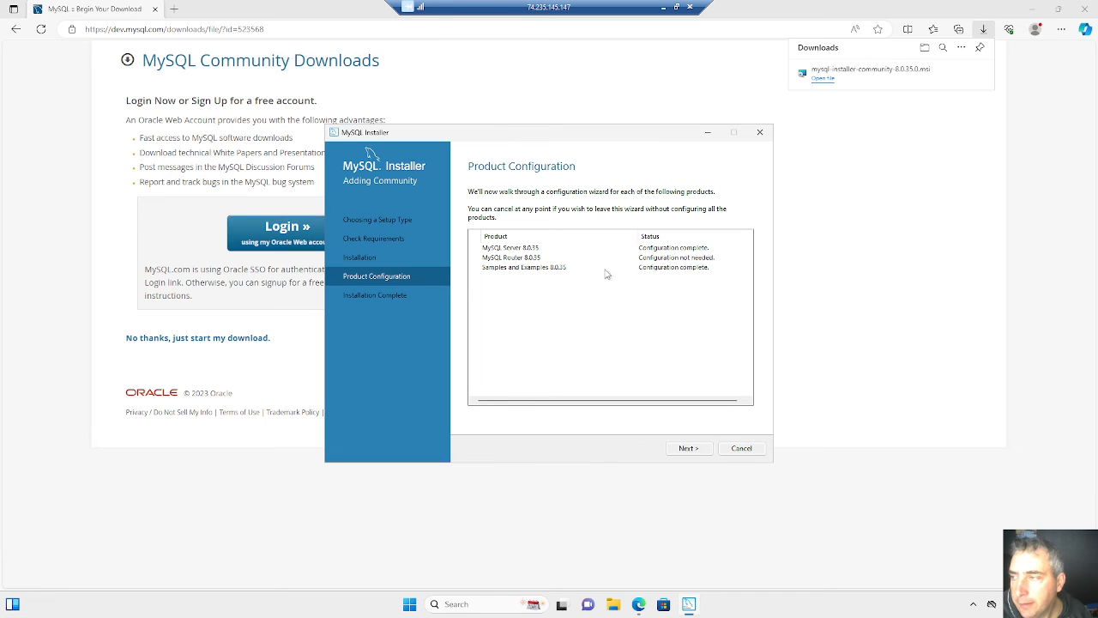
# - Complete the installation with MySQL Workbench and MySQL Shell set to start after setup
pyautogui.click(688, 449)
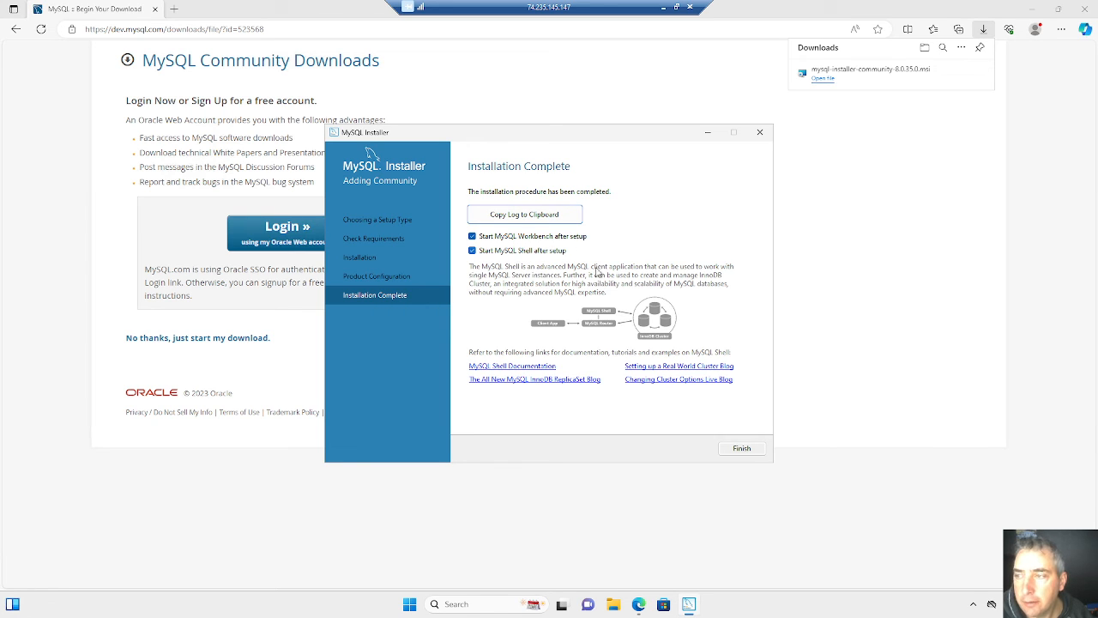
pyautogui.click(739, 451)
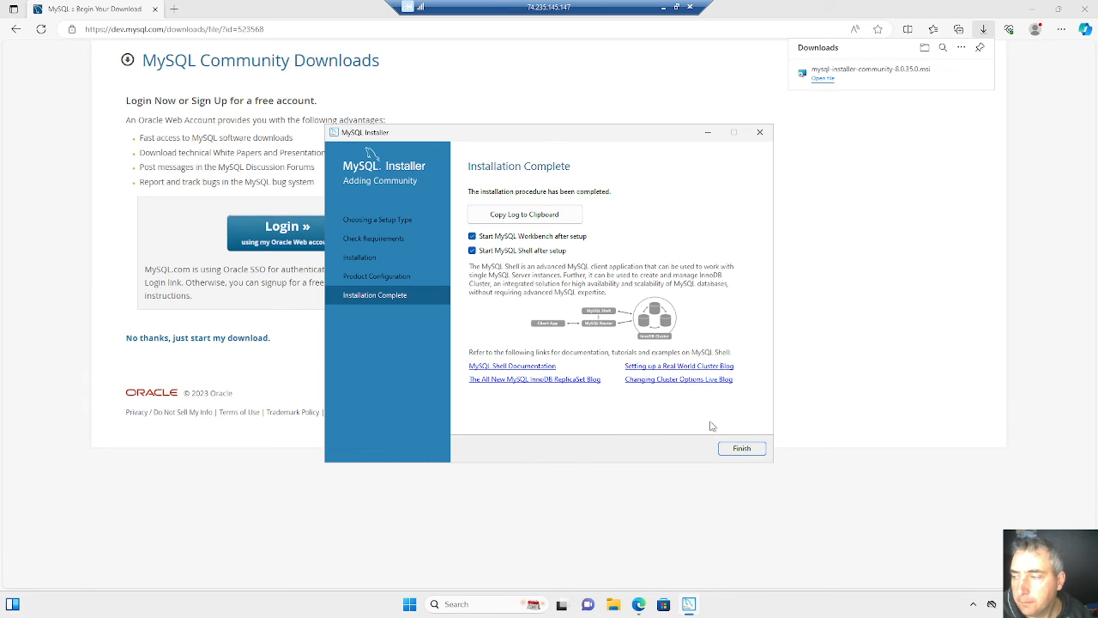
pyautogui.click(732, 452)
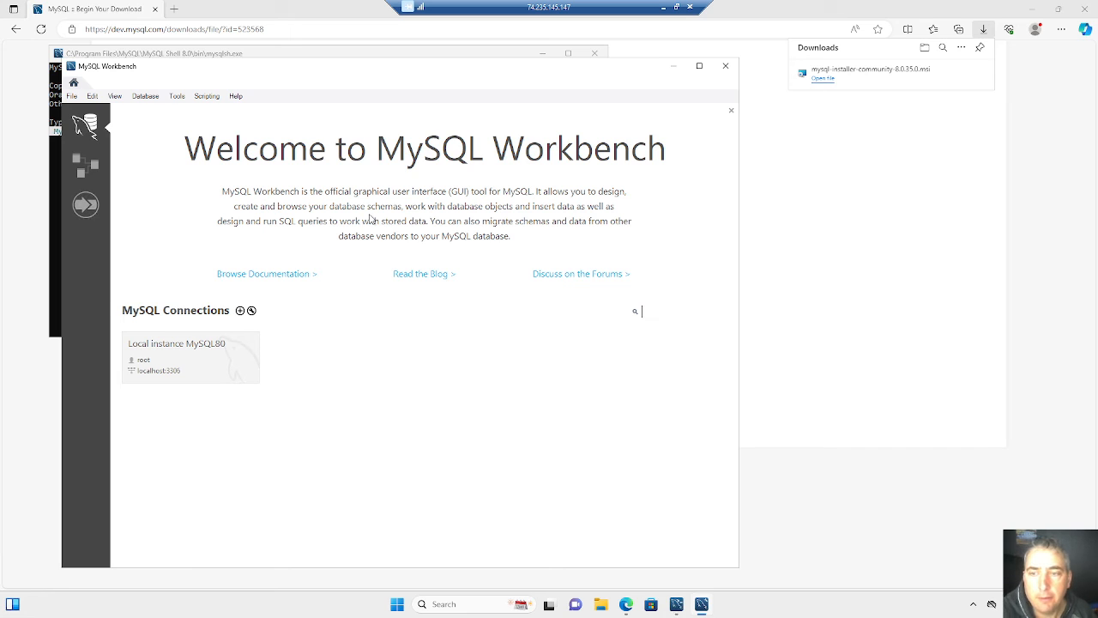
# - Connect to Local instance MySQL80 in MySQL Workbench by entering the root password and saving it in the vault
pyautogui.click(204, 355)
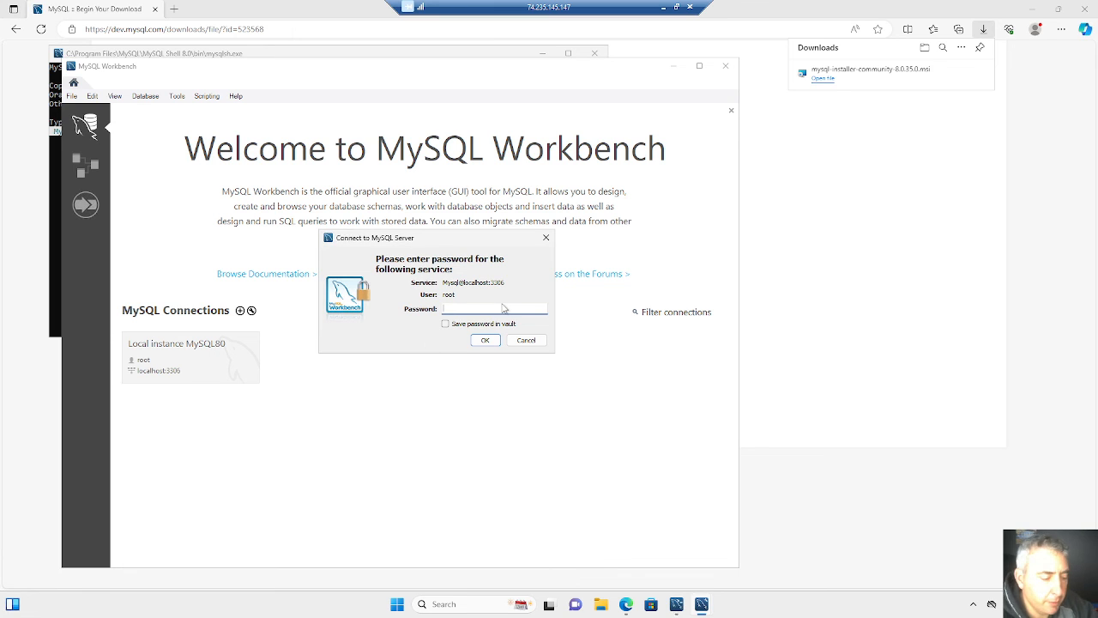
pyautogui.write('******')
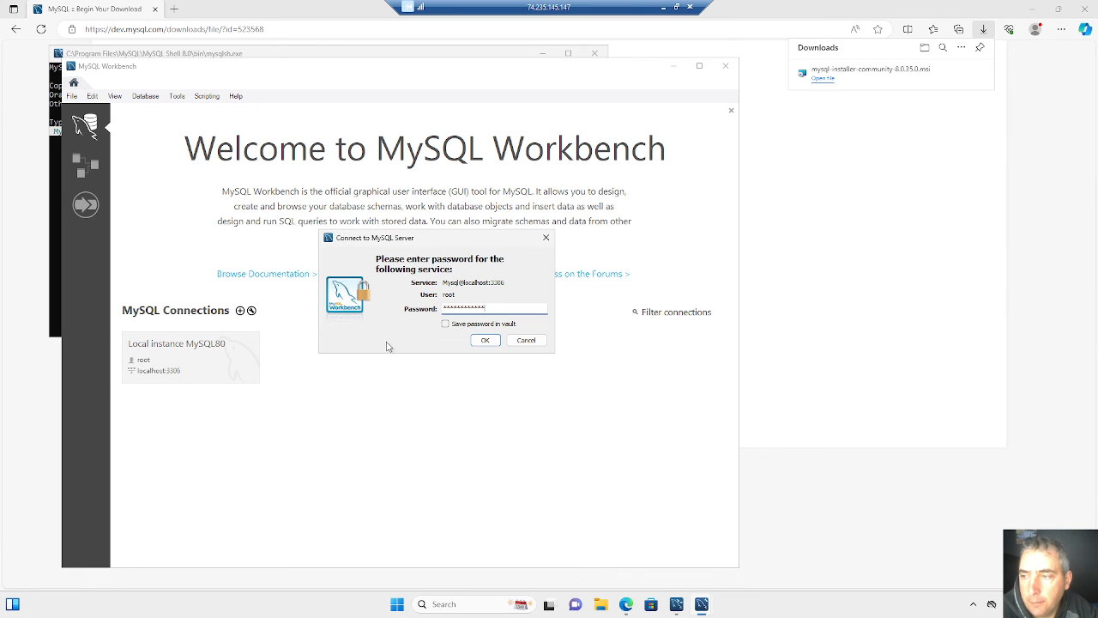
pyautogui.click(445, 324)
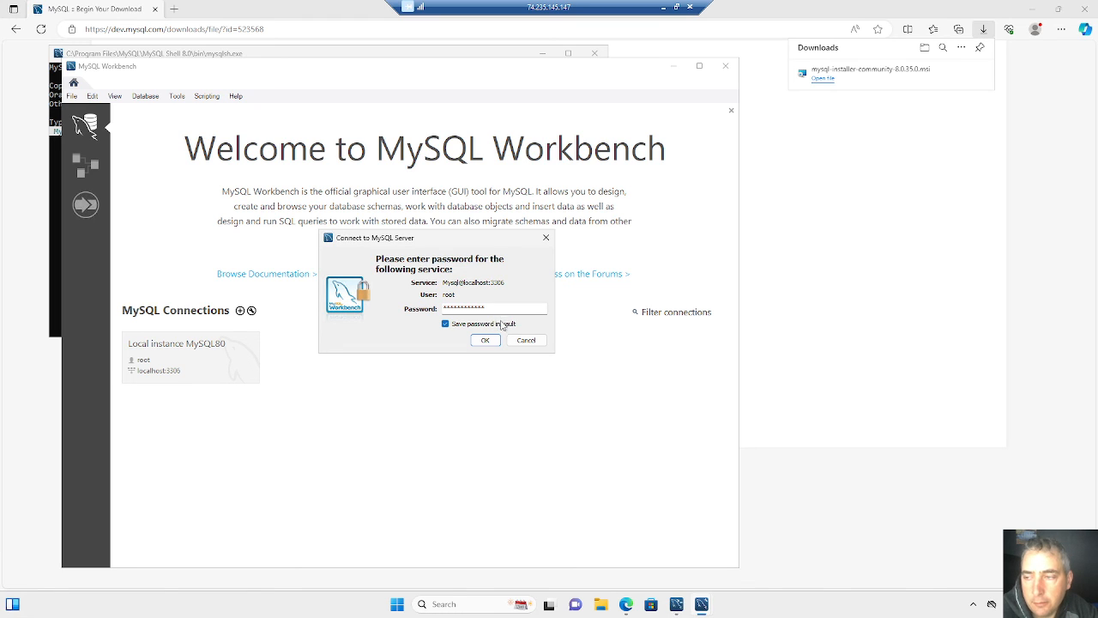
pyautogui.click(486, 341)
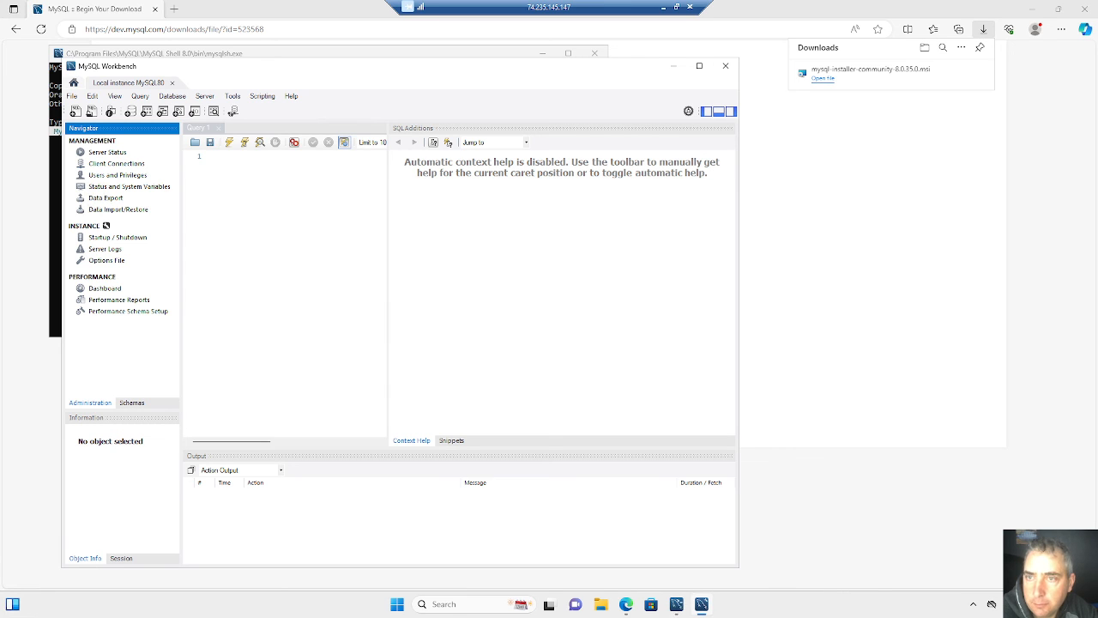
# - Show the server status of the local instance and widen its view to examine the server details, features and directories
pyautogui.click(290, 154)
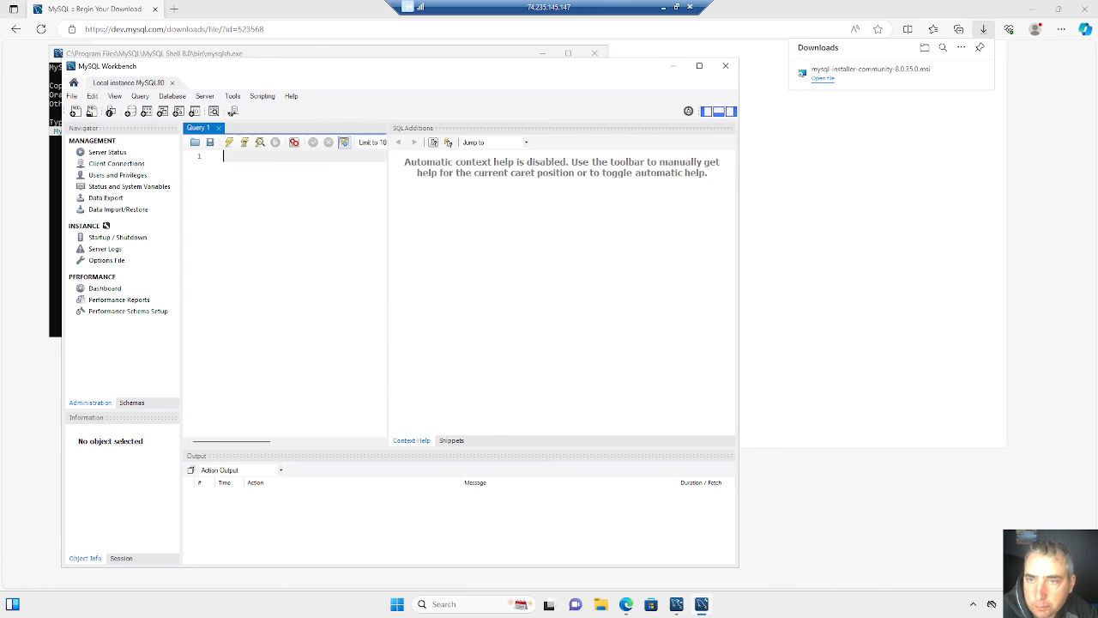
pyautogui.click(107, 152)
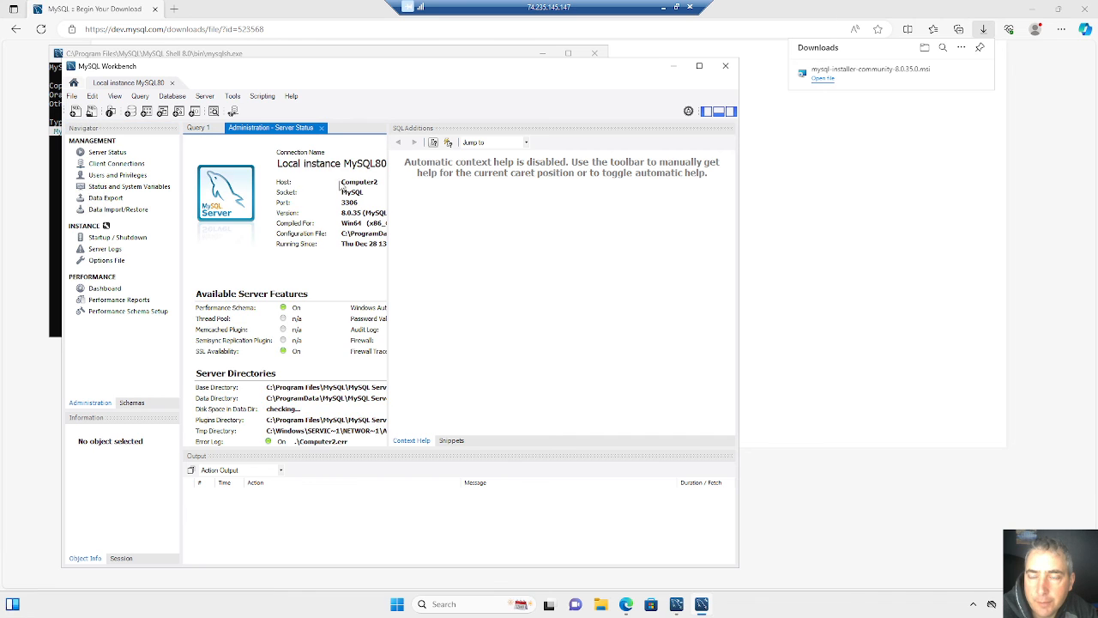
pyautogui.moveTo(389, 189); pyautogui.dragTo(549, 216)
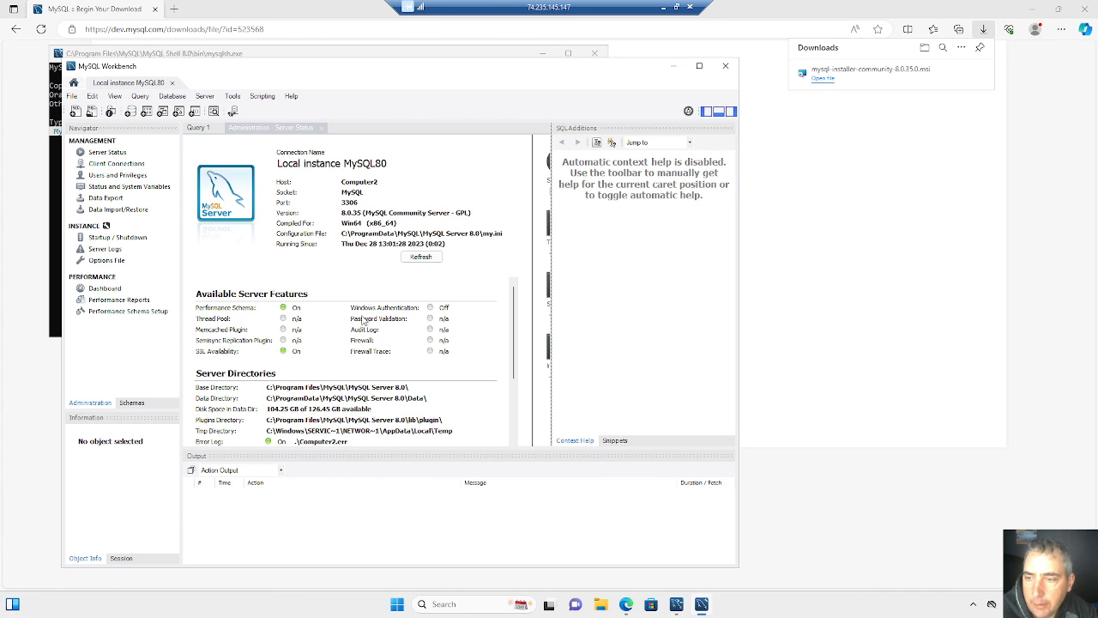